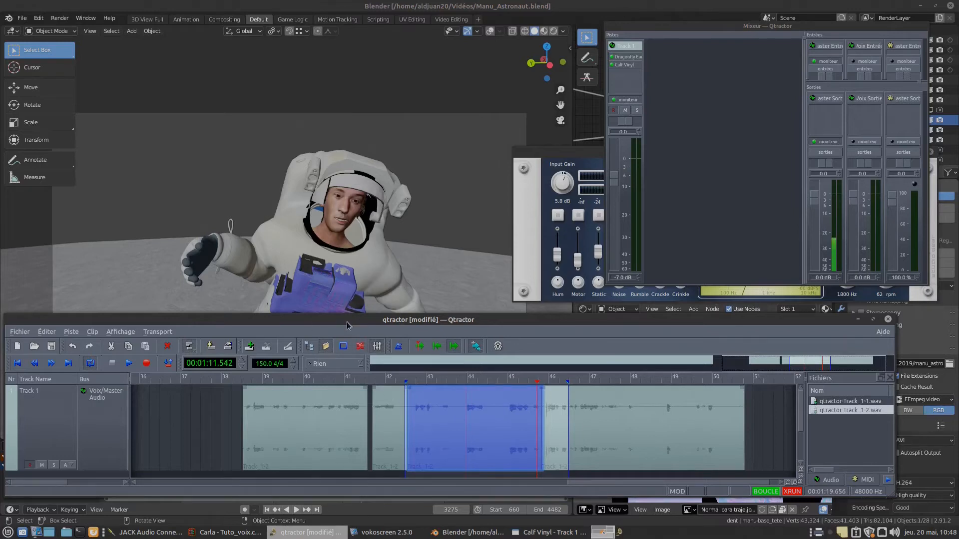
# Set the astronaut animation's start frame to 0 in Blender's timeline
pyautogui.moveTo(262, 318); pyautogui.dragTo(266, 318)
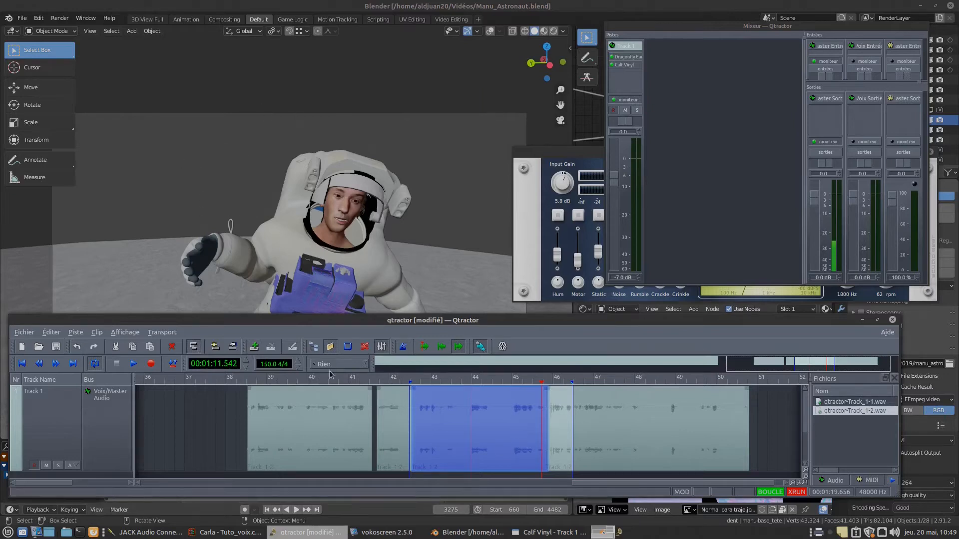
pyautogui.scroll(-3, 252, 157)
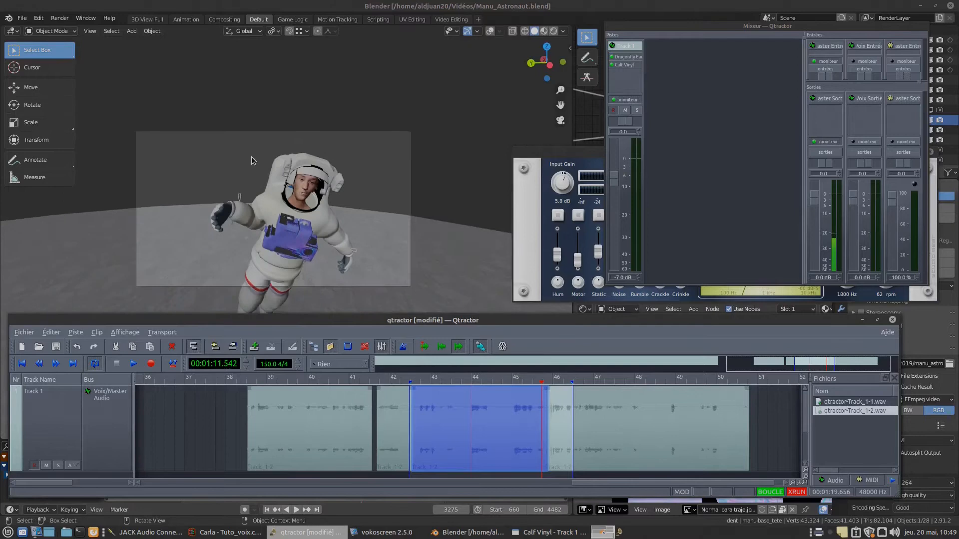
pyautogui.scroll(2, 259, 220)
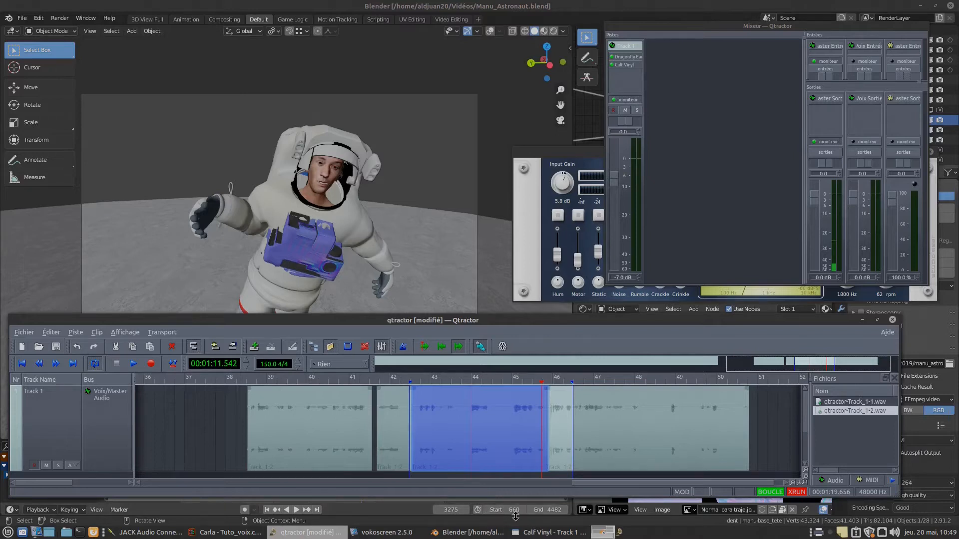
pyautogui.click(488, 510)
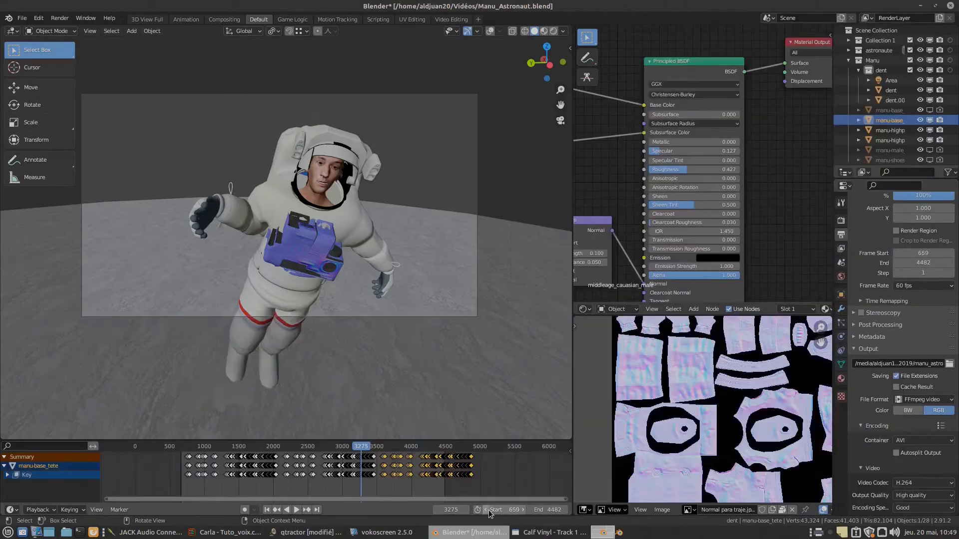
pyautogui.click(495, 510)
pyautogui.write('0')
pyautogui.press('Return')
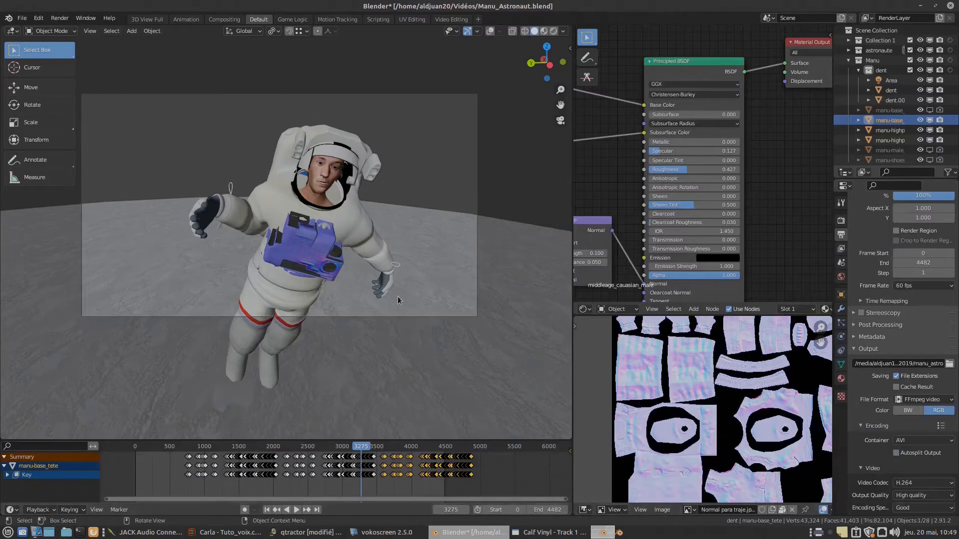
# Switch to Qtractor, rewind to the start of the loop and play the selected voice clip briefly, pausing partway through
pyautogui.click(299, 533)
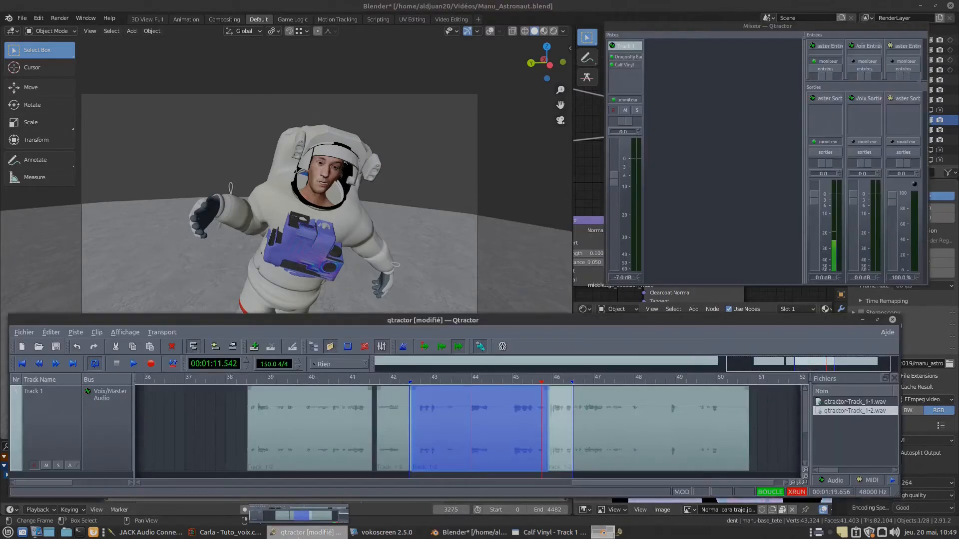
pyautogui.click(23, 364)
pyautogui.click(23, 365)
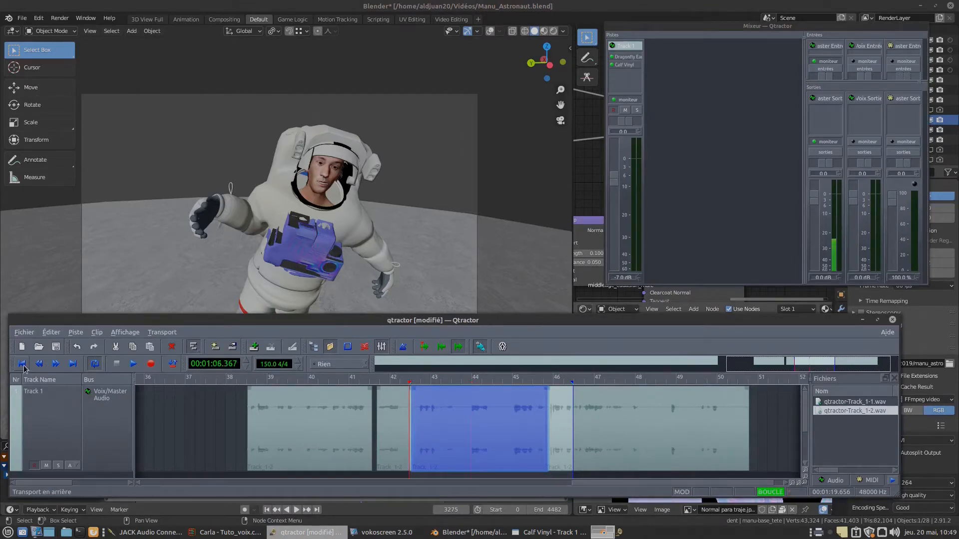
pyautogui.click(132, 364)
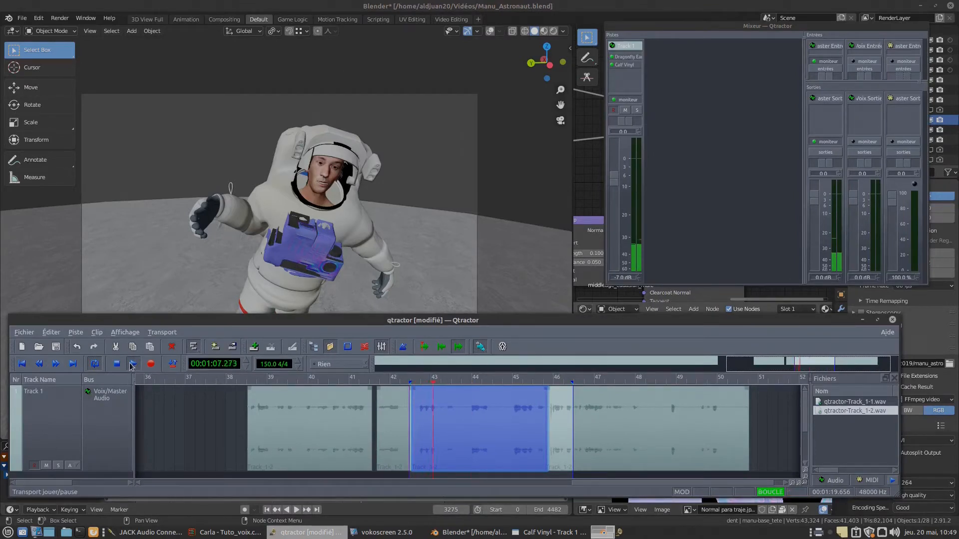
pyautogui.click(133, 364)
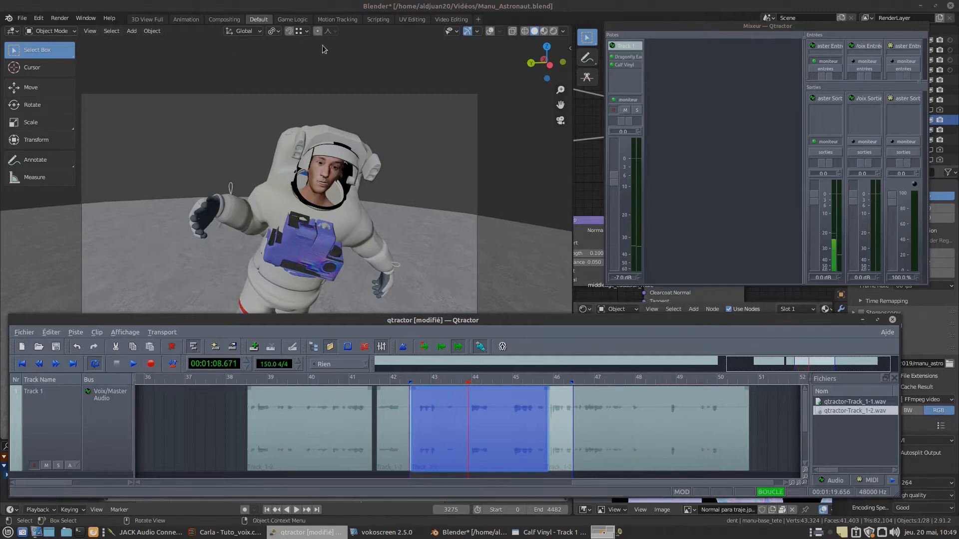
# Switch to Blender and examine the audio device in the system sound preferences and the timeline's audio playback mode
pyautogui.click(287, 5)
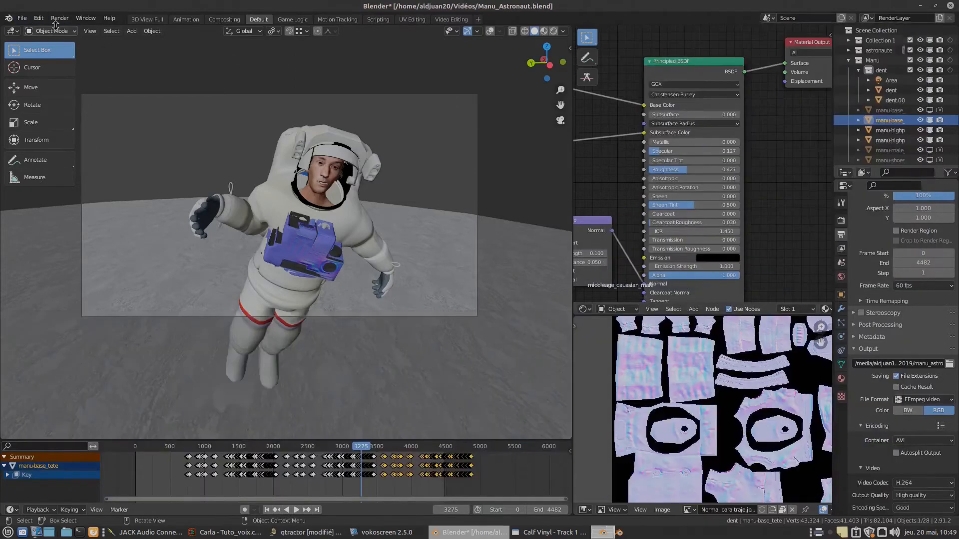
pyautogui.click(39, 18)
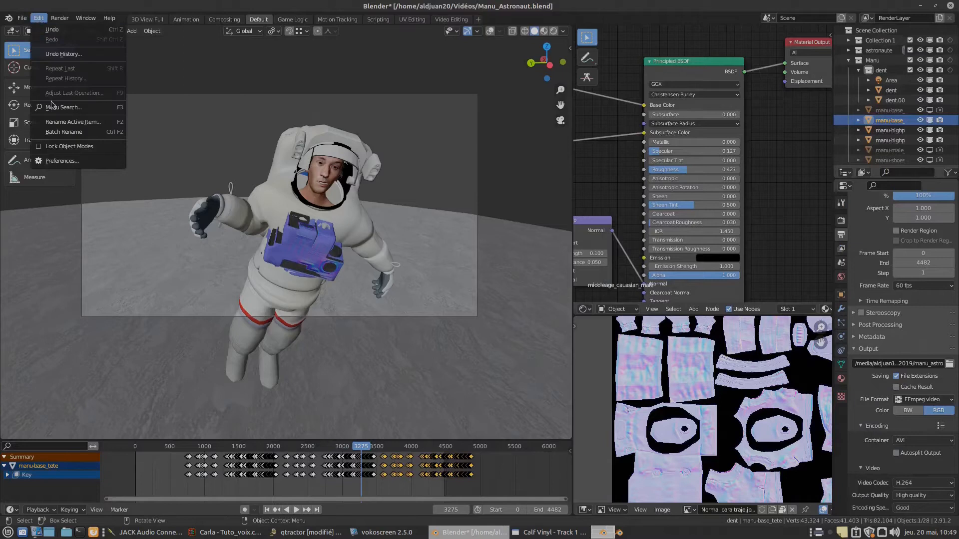
pyautogui.click(60, 161)
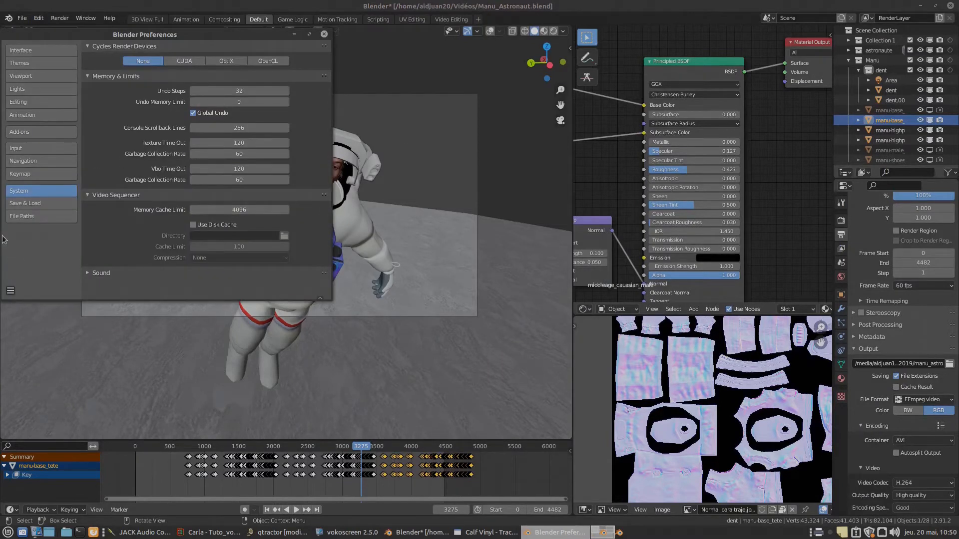
pyautogui.click(92, 273)
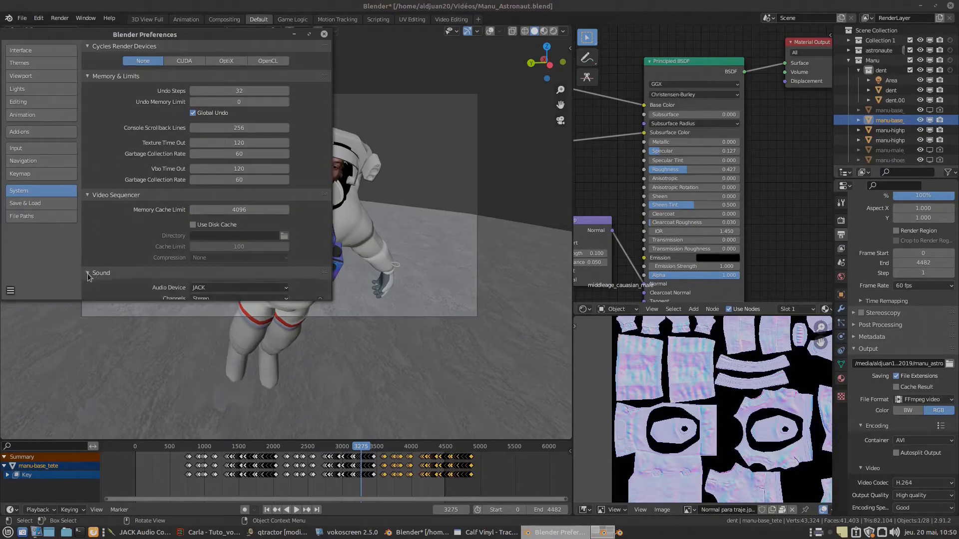
pyautogui.scroll(-2, 130, 275)
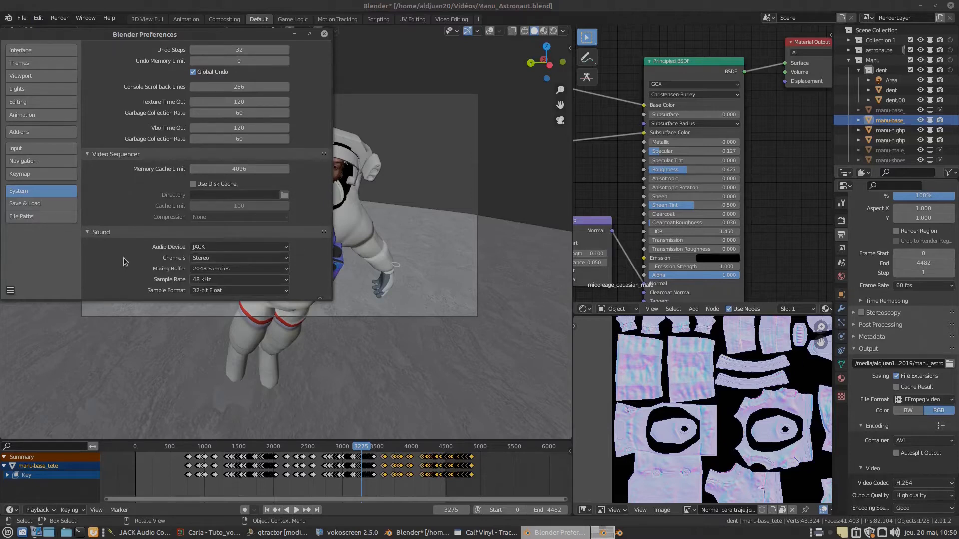
pyautogui.click(211, 246)
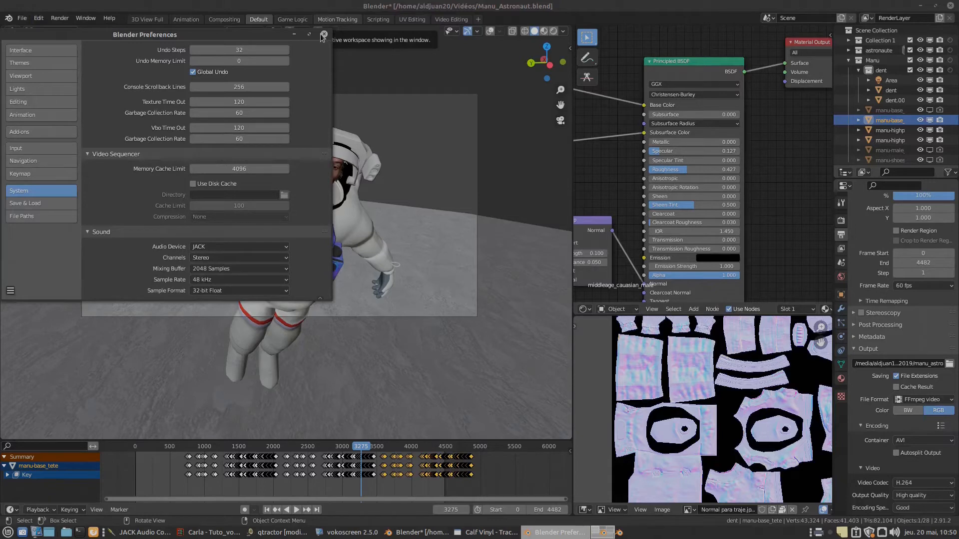
pyautogui.click(323, 34)
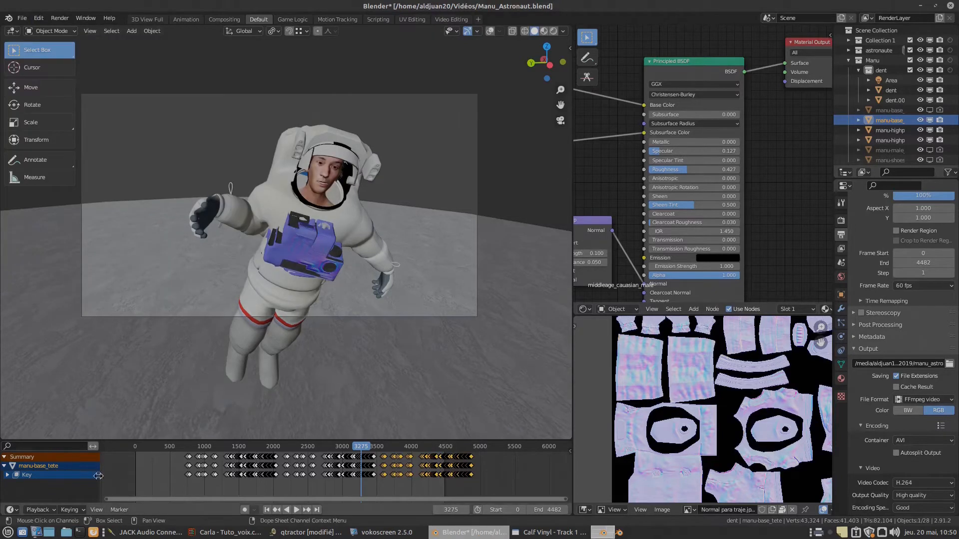
pyautogui.click(25, 510)
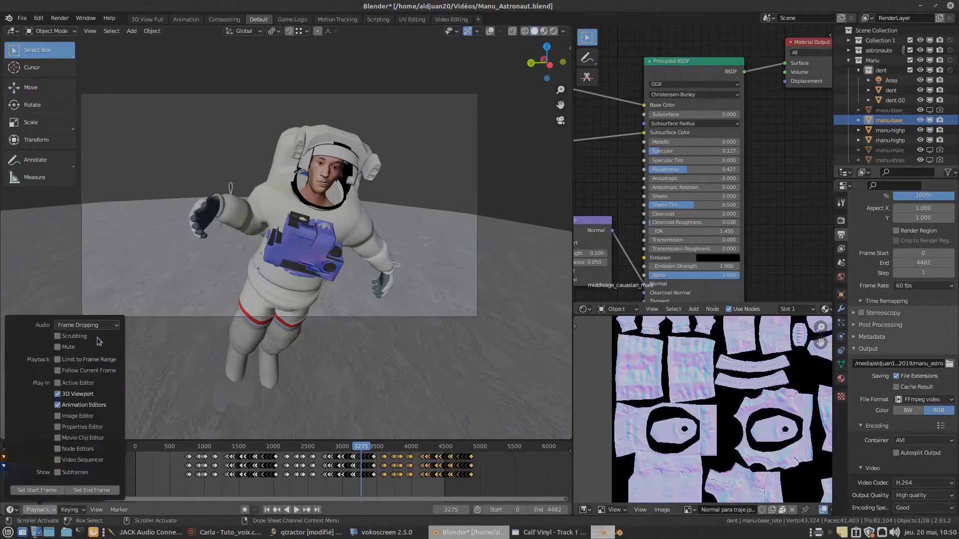
pyautogui.click(87, 325)
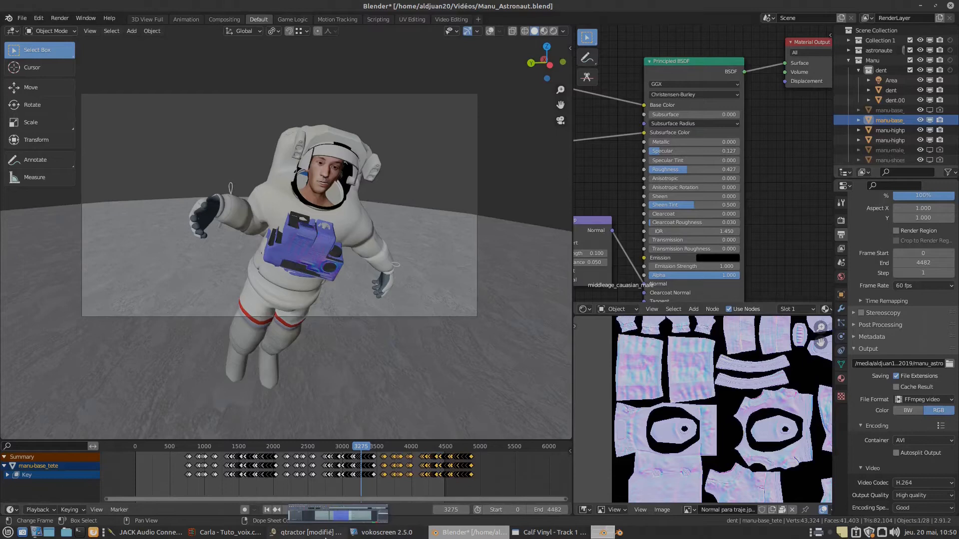
# Return Blender's timeline to the start frame, 0
pyautogui.click(325, 533)
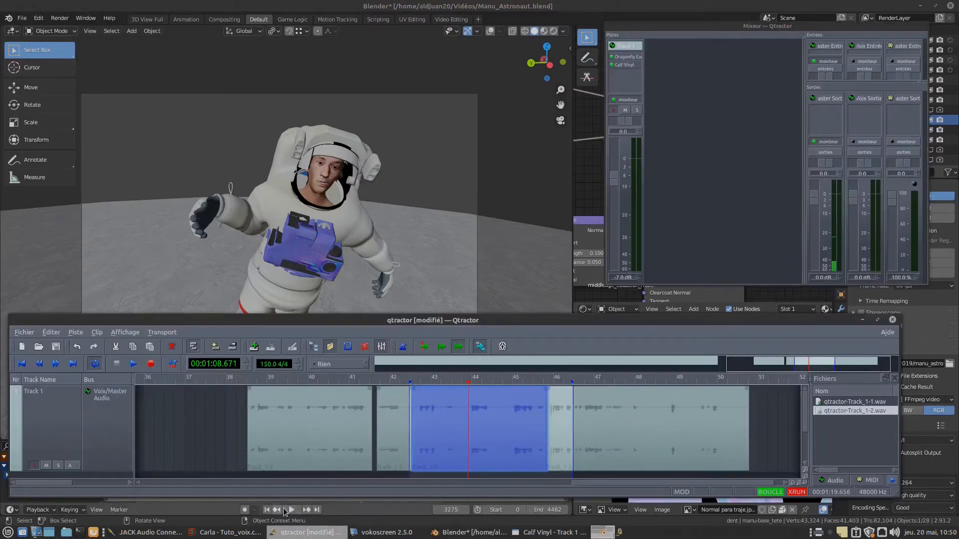
pyautogui.click(266, 511)
pyautogui.click(266, 511)
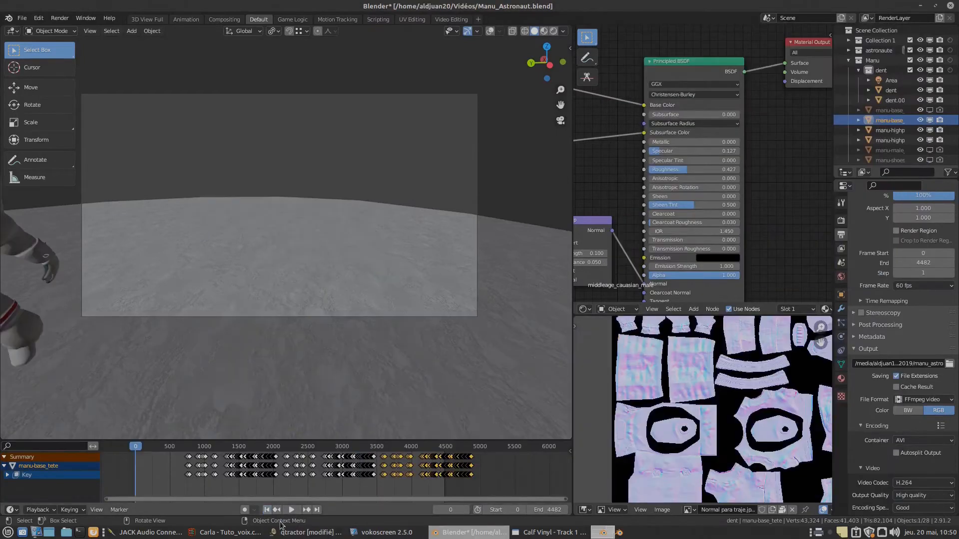
pyautogui.click(270, 534)
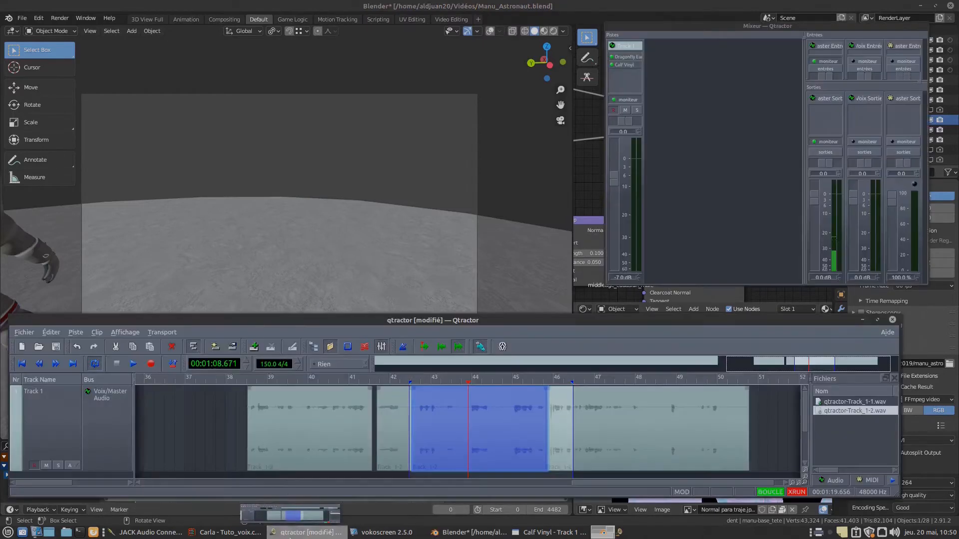
pyautogui.click(266, 511)
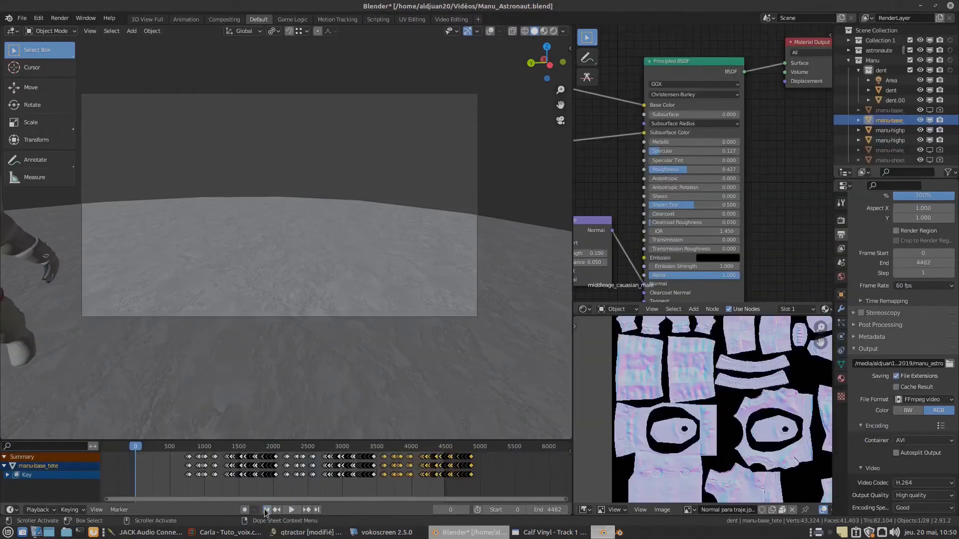
# Switch to Qtractor, move its window lower and play the session from 00:00:00.000 after stopping the looped playback
pyautogui.click(276, 534)
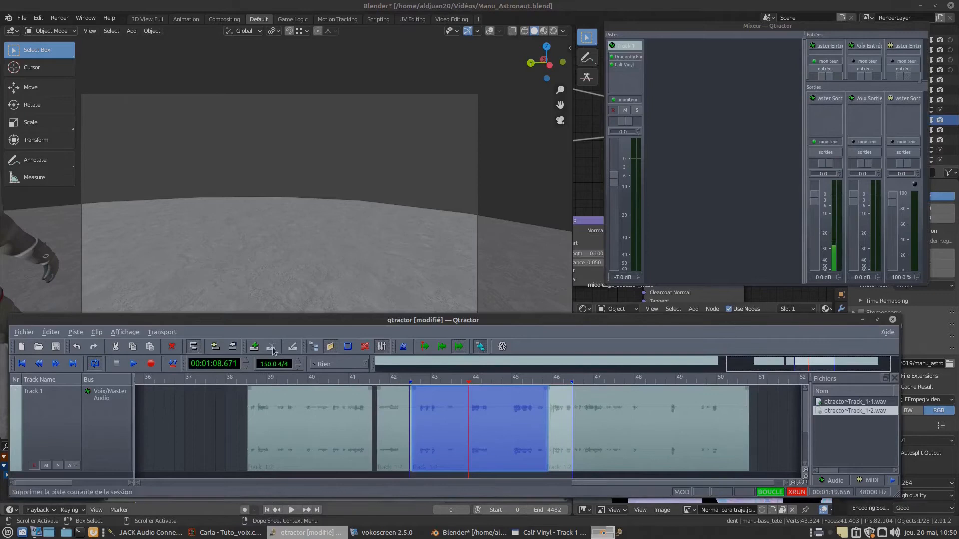
pyautogui.moveTo(376, 324); pyautogui.dragTo(386, 354)
pyautogui.click(32, 393)
pyautogui.click(144, 394)
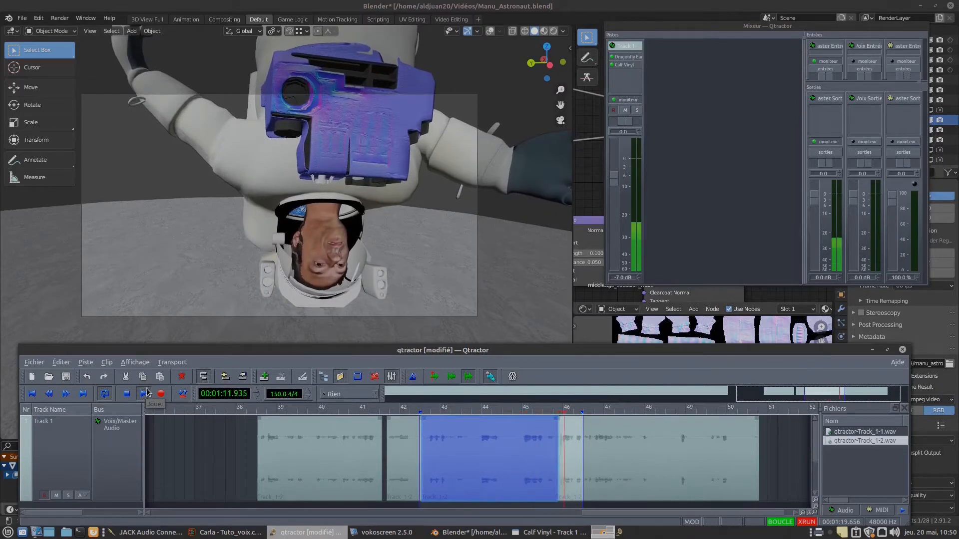
pyautogui.click(123, 397)
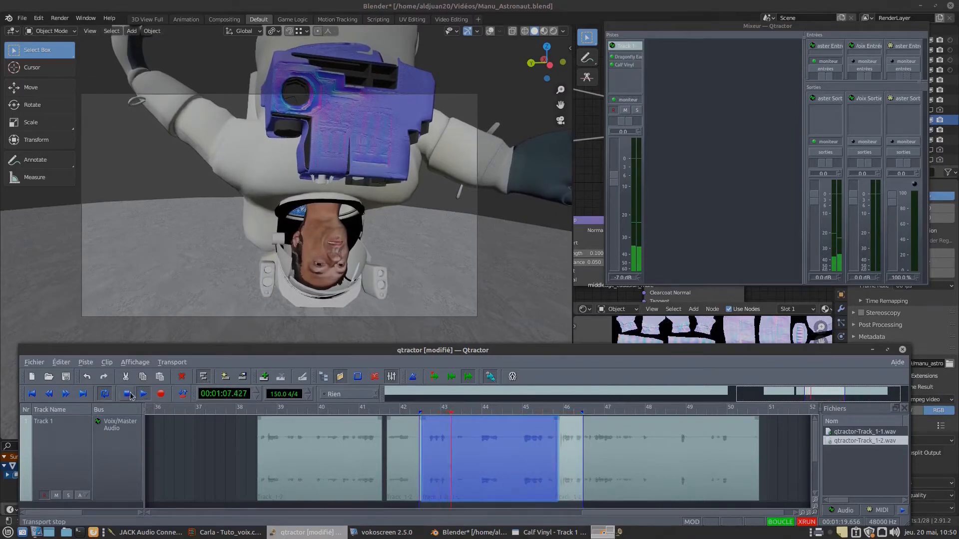
pyautogui.click(32, 394)
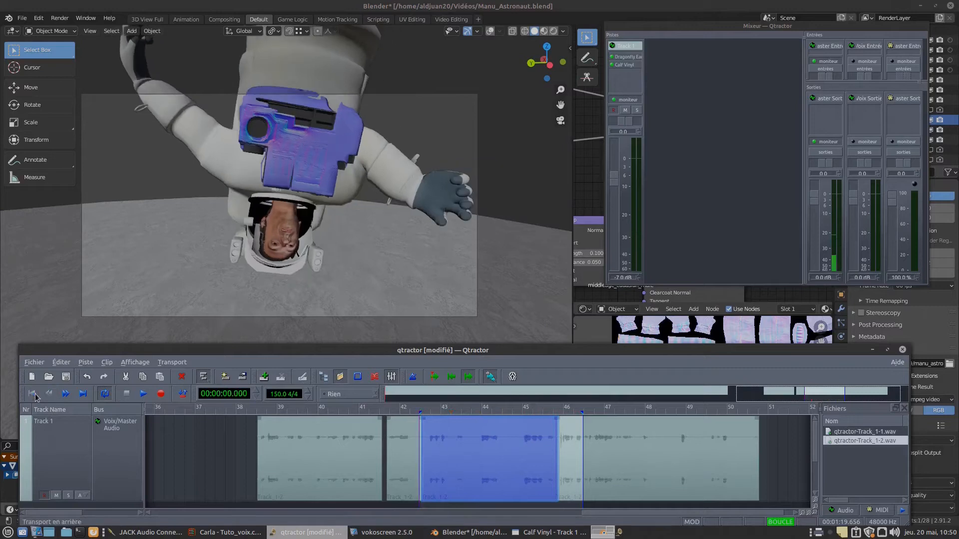
pyautogui.click(142, 394)
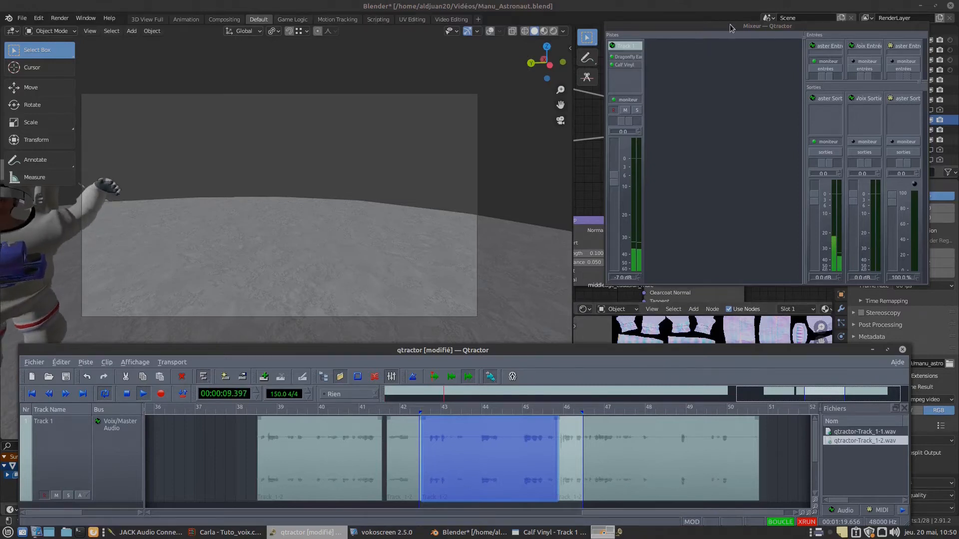
# During playback, set Aging to 90.40% and Drone to 62.80% in the Calf Vinyl effect on Track 1
pyautogui.doubleClick(624, 65)
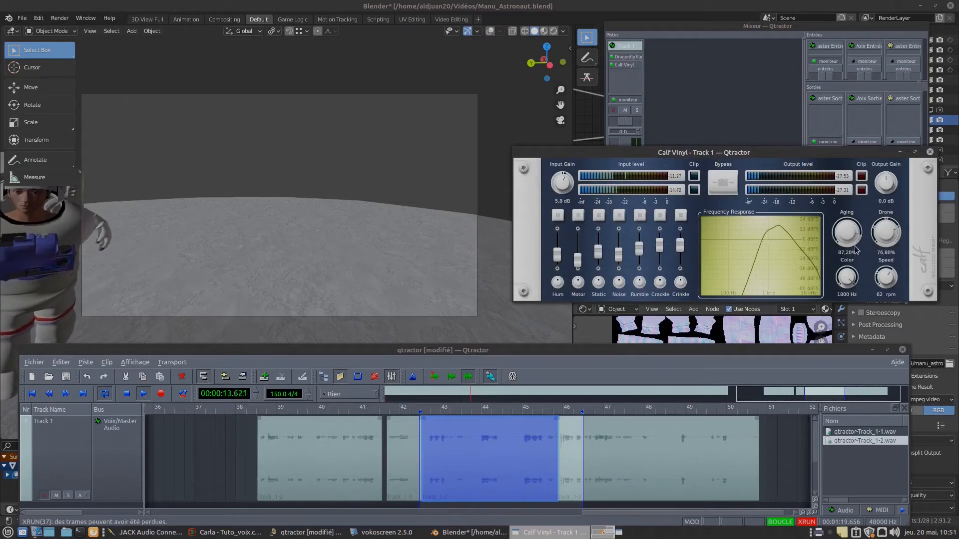
pyautogui.moveTo(849, 235); pyautogui.dragTo(849, 232)
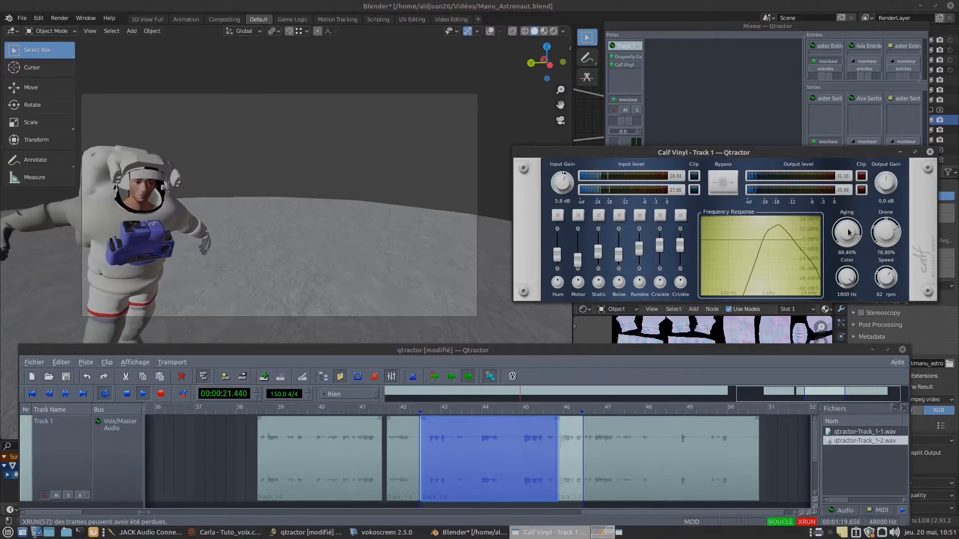
pyautogui.moveTo(849, 232)
pyautogui.mouseDown()
pyautogui.moveTo(851, 222)
pyautogui.moveTo(852, 233)
pyautogui.mouseUp()
pyautogui.moveTo(774, 154); pyautogui.dragTo(739, 172)
pyautogui.moveTo(811, 250); pyautogui.dragTo(812, 247)
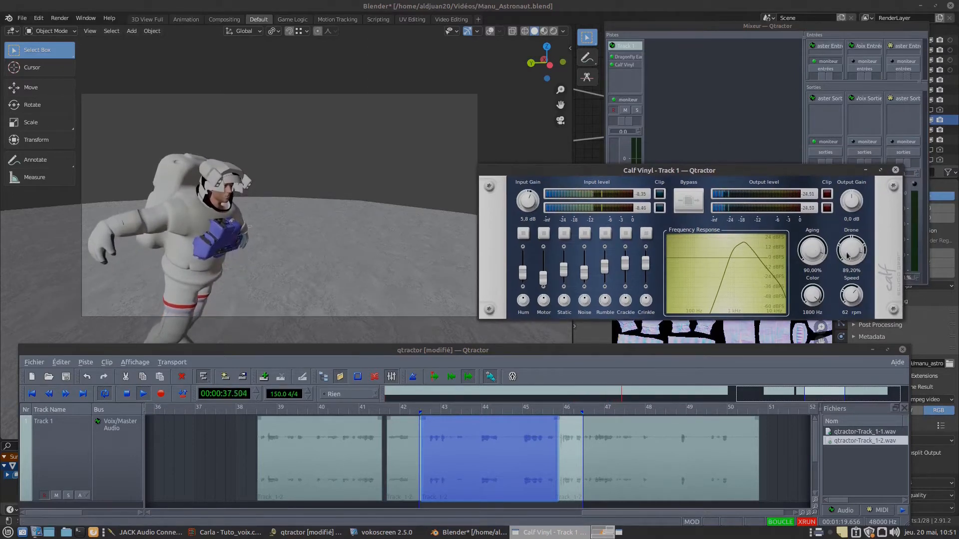
pyautogui.moveTo(808, 257); pyautogui.dragTo(842, 279)
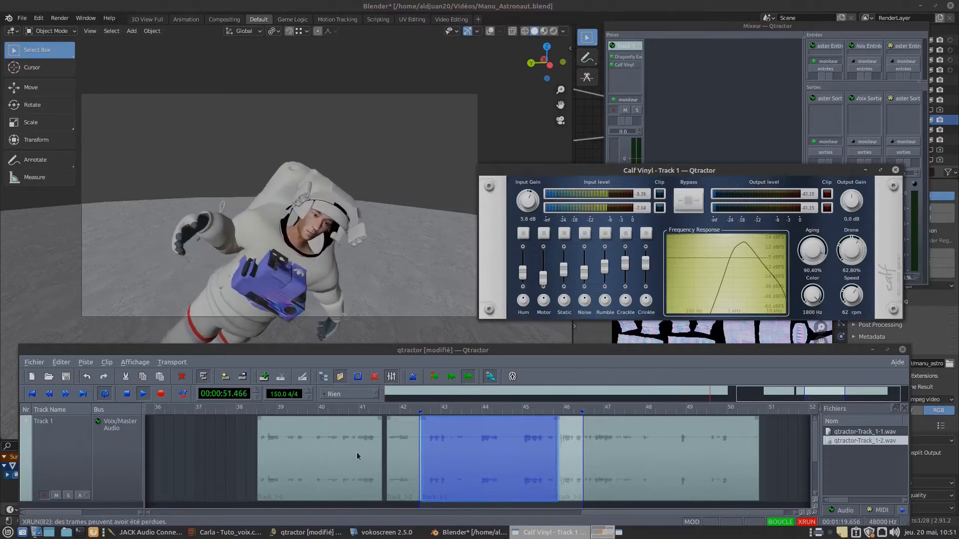
# Stop playback, move Qtractor's playhead to 00:01:06.484 at the start of the loop, and play that section briefly
pyautogui.click(126, 395)
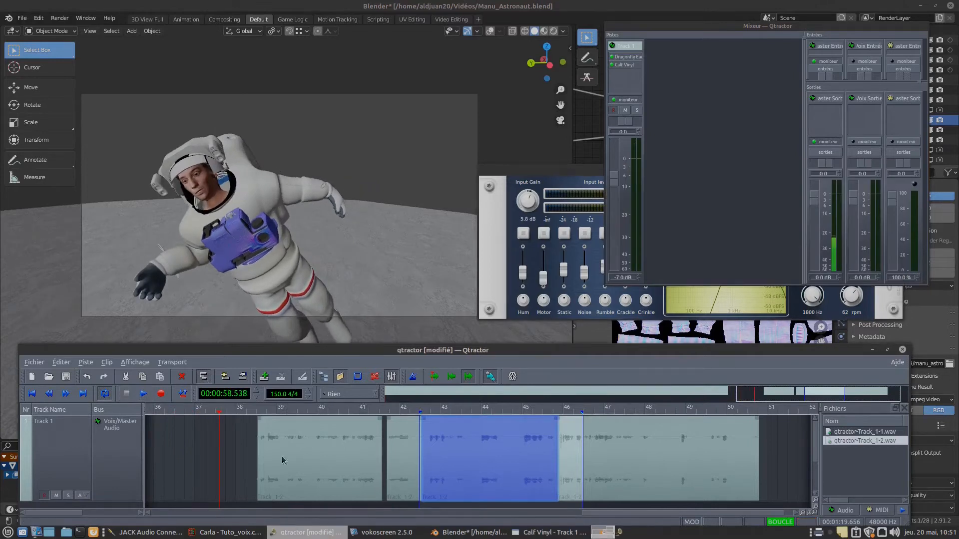
pyautogui.moveTo(612, 513); pyautogui.dragTo(562, 518)
pyautogui.moveTo(378, 414); pyautogui.dragTo(584, 413)
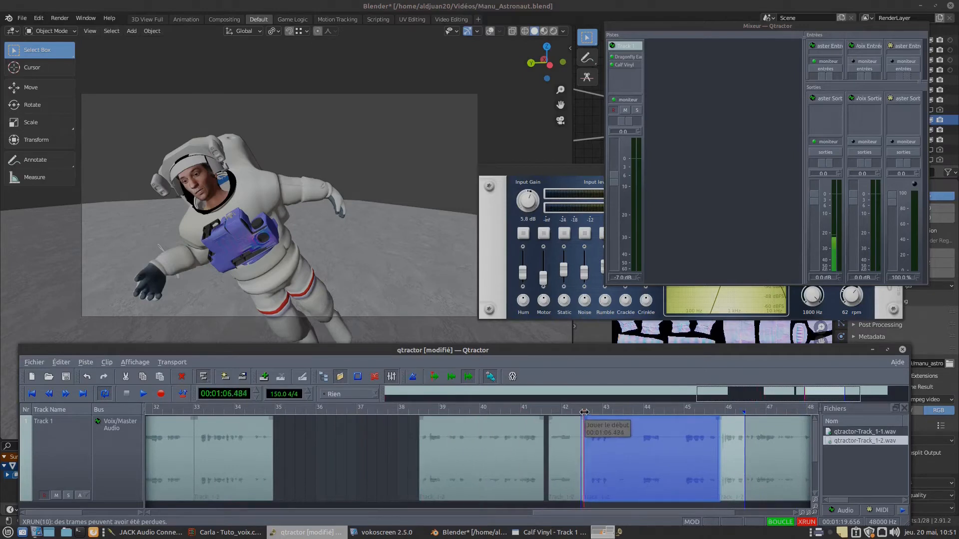
pyautogui.click(143, 394)
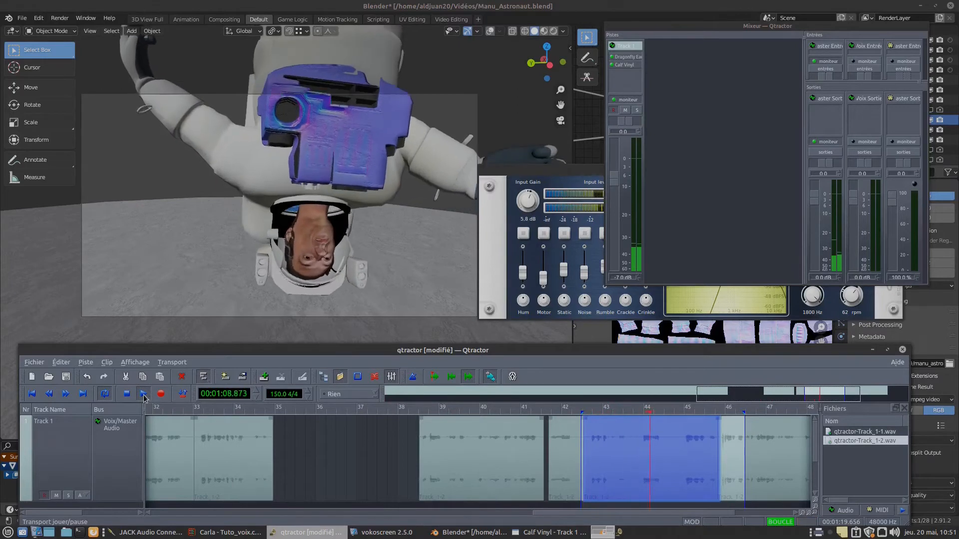
pyautogui.click(144, 396)
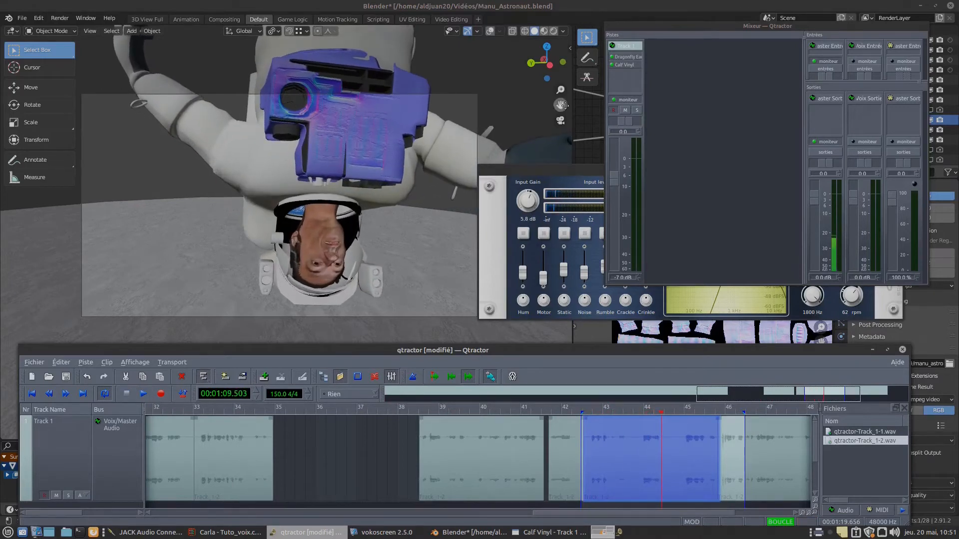
# Move the Calf Vinyl window aside and detach a copy of Blender's 3D viewport into its own window
pyautogui.moveTo(542, 173); pyautogui.dragTo(587, 258)
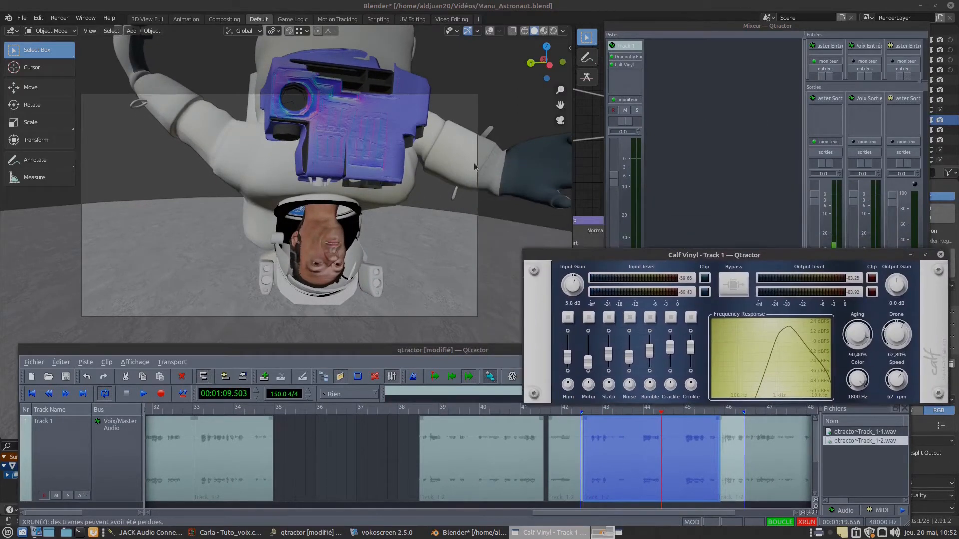
pyautogui.click(567, 24)
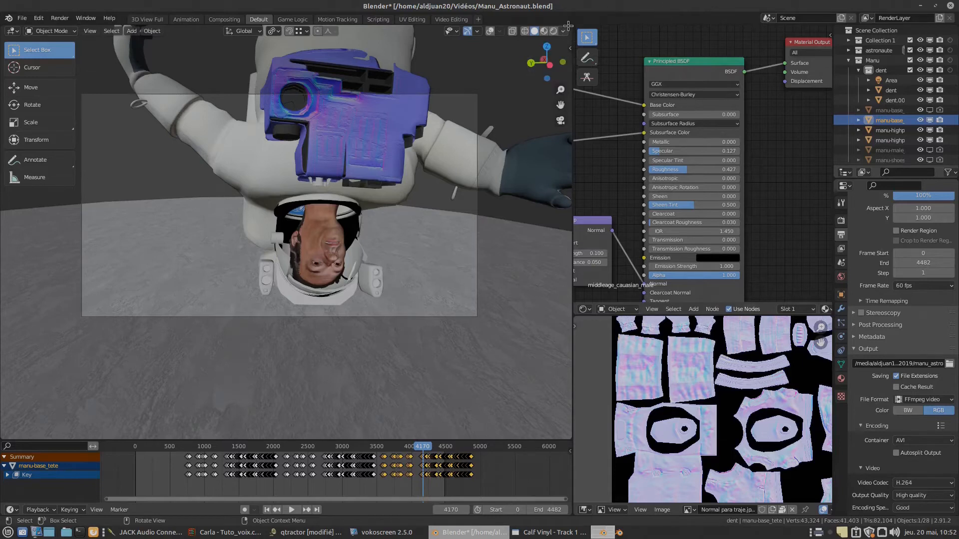
pyautogui.moveTo(567, 25); pyautogui.dragTo(613, 46)
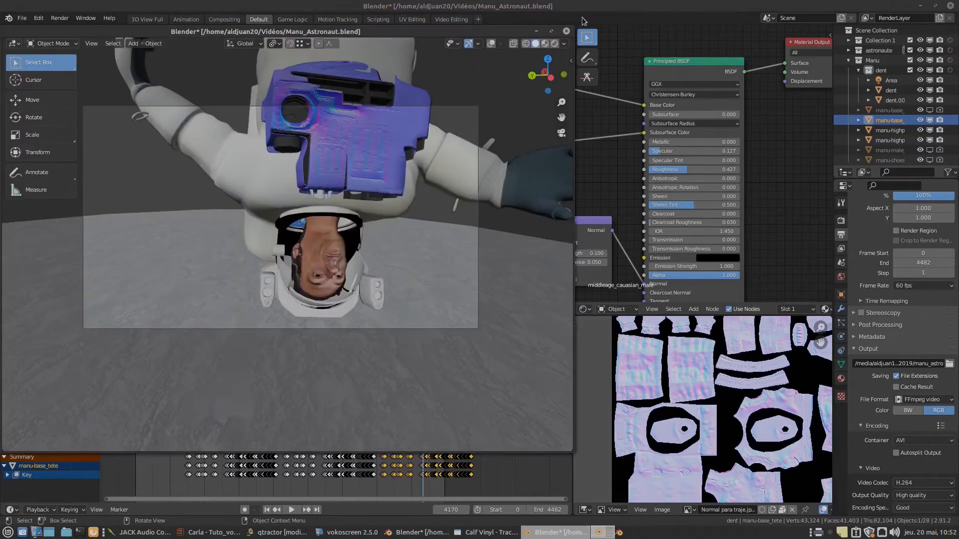
pyautogui.moveTo(481, 29); pyautogui.dragTo(499, 51)
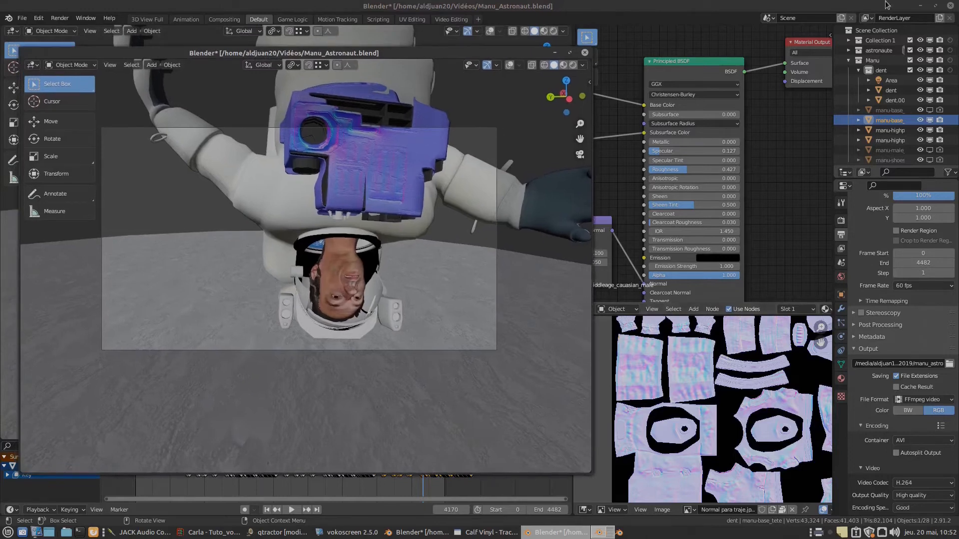
# Minimise the main Blender window, then shrink the detached viewport and place it above Qtractor with the astronaut framed closer
pyautogui.click(921, 6)
pyautogui.moveTo(424, 52); pyautogui.dragTo(399, 34)
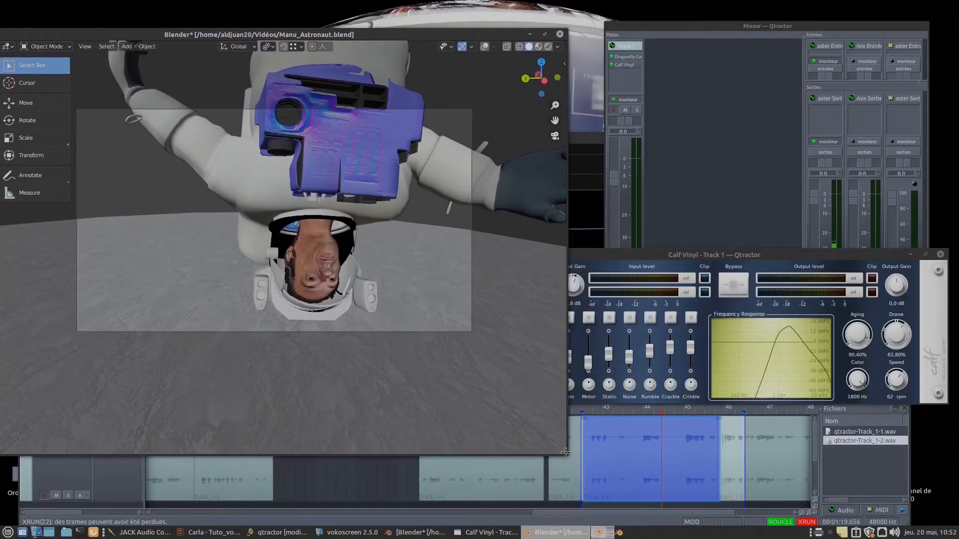
pyautogui.moveTo(504, 376); pyautogui.dragTo(470, 326)
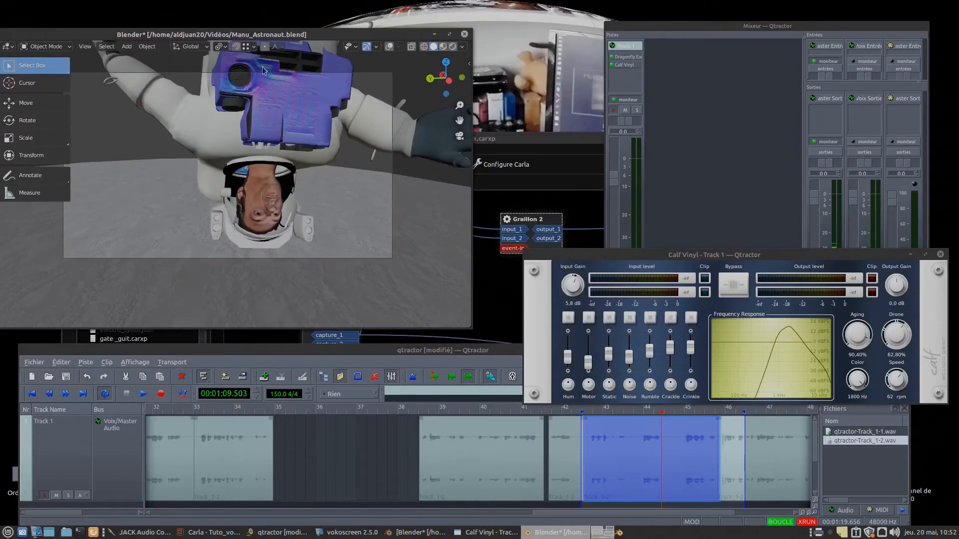
pyautogui.moveTo(274, 38); pyautogui.dragTo(288, 14)
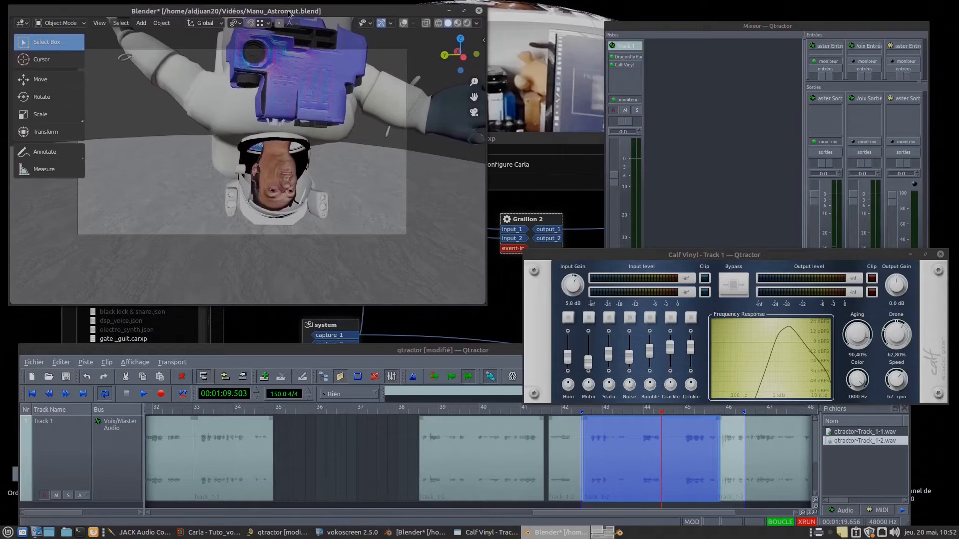
pyautogui.scroll(3, 269, 54)
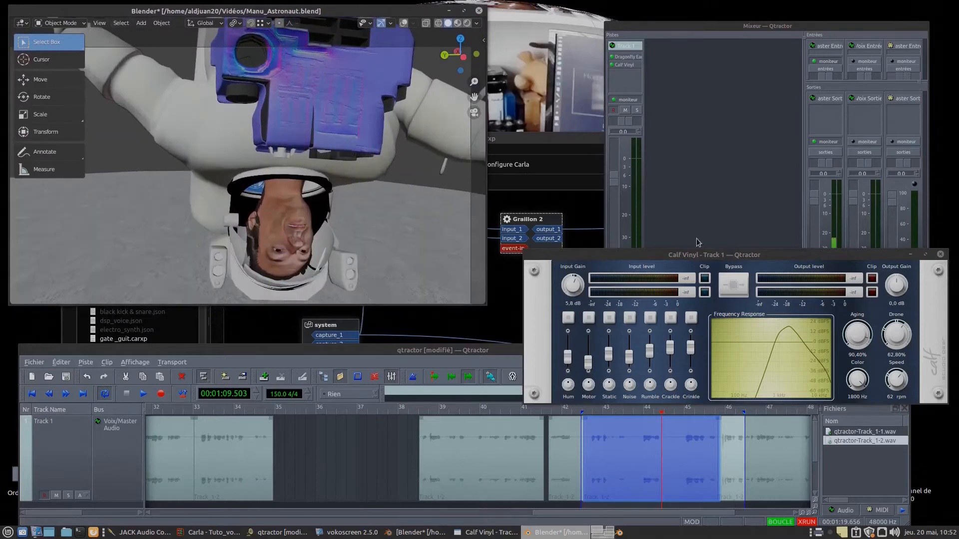
# Play Qtractor's looped section alongside the detached Blender viewport, then stop playback
pyautogui.moveTo(608, 512); pyautogui.dragTo(664, 516)
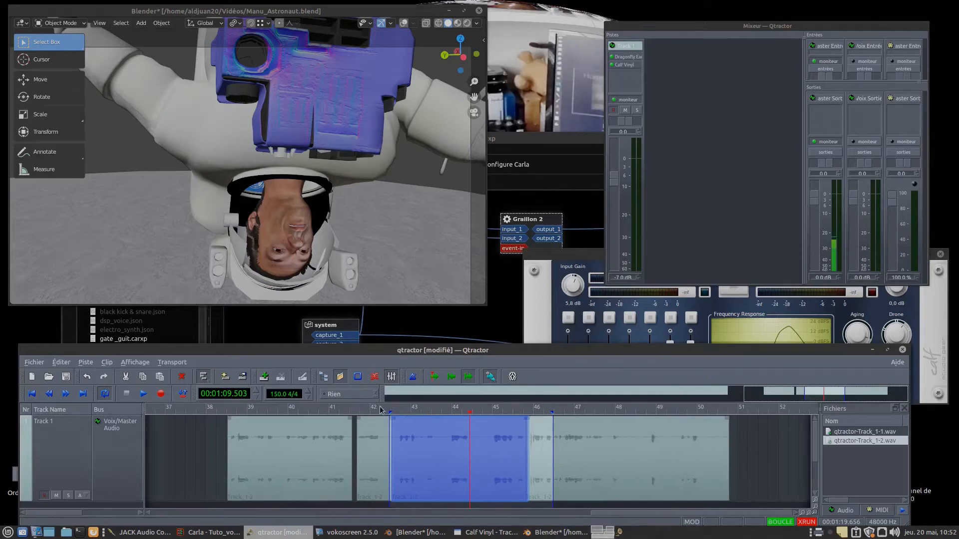
pyautogui.click(143, 394)
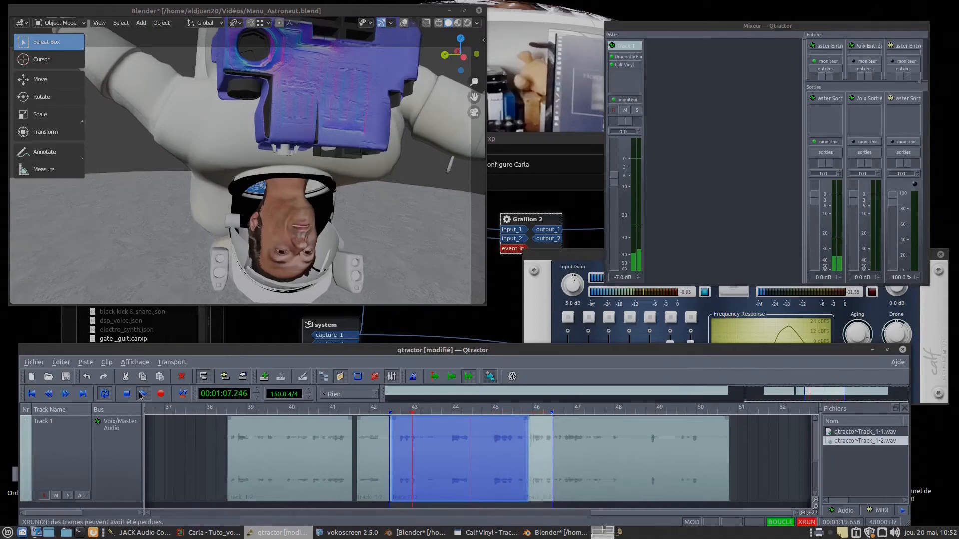
pyautogui.click(143, 394)
# Extend the loop's end to about bar 48 and play the section from 00:01:06.367, then stop
pyautogui.click(49, 396)
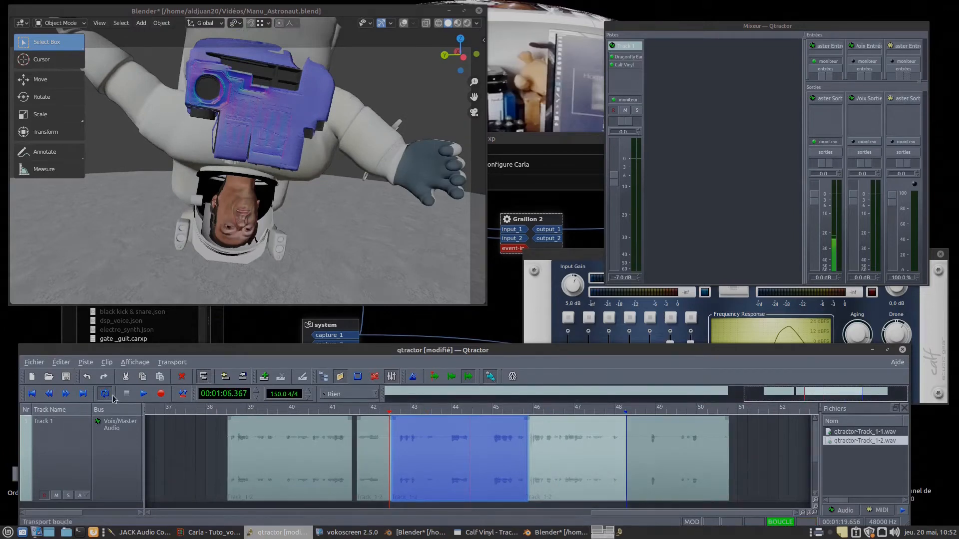
pyautogui.click(143, 394)
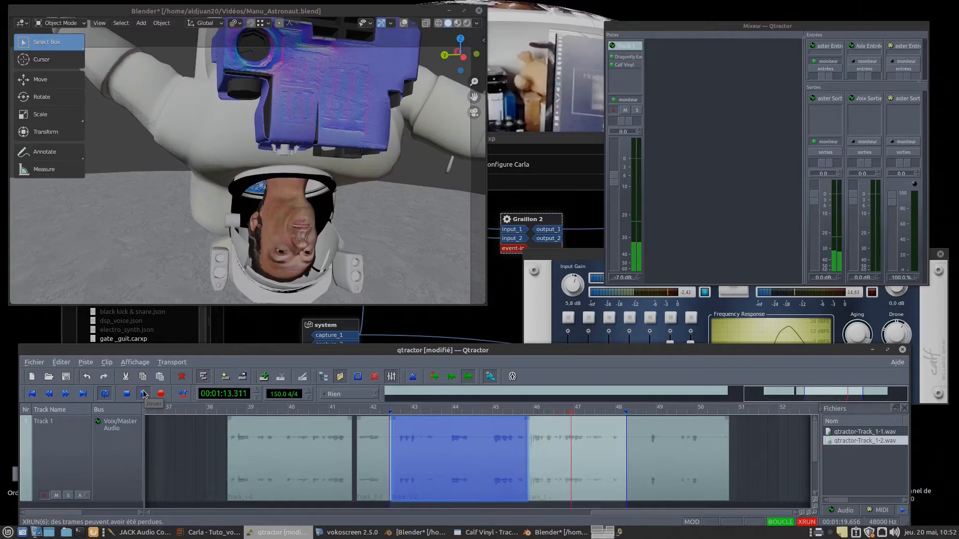
pyautogui.click(143, 394)
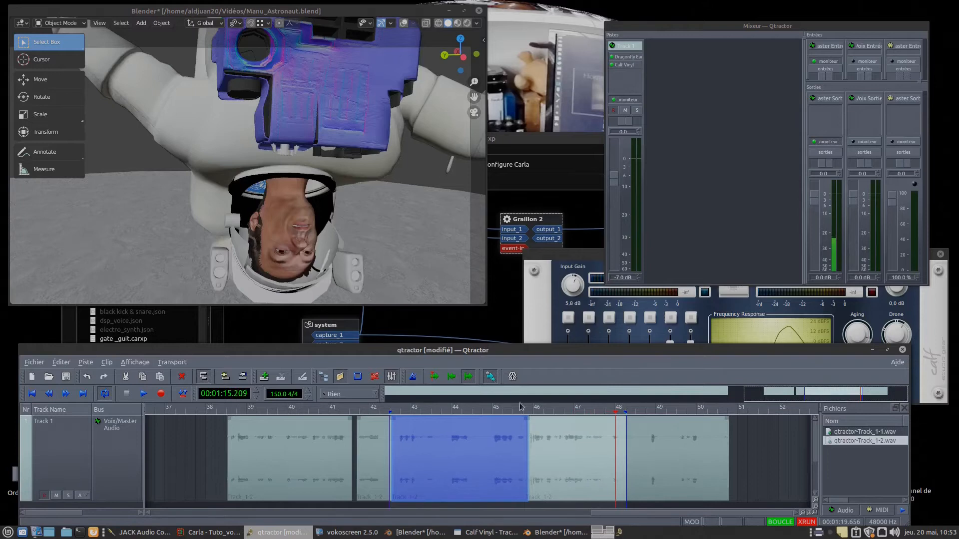
# Shift the last audio clip on Track 1 slightly later and replay the section from 00:01:06.367 to check the sync
pyautogui.click(540, 439)
pyautogui.moveTo(564, 444); pyautogui.dragTo(566, 444)
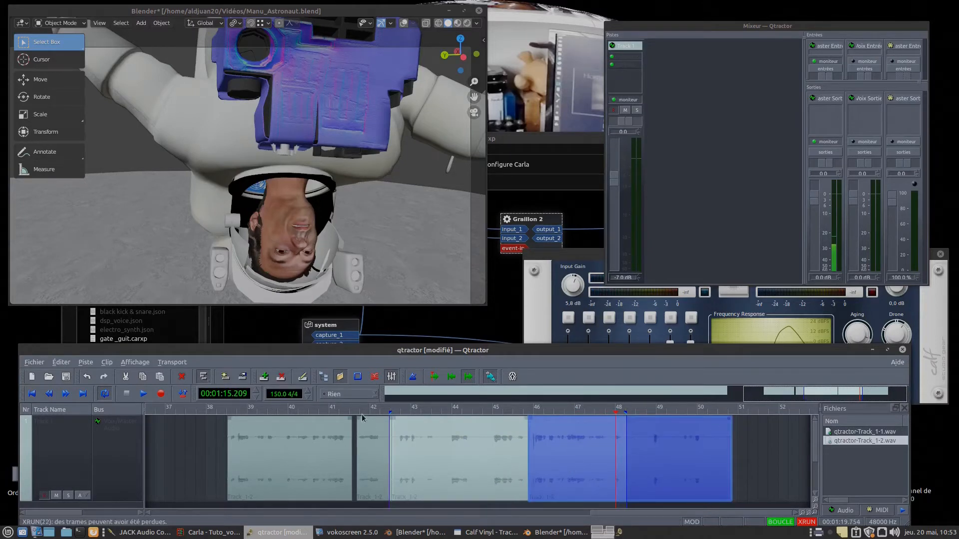
pyautogui.click(32, 394)
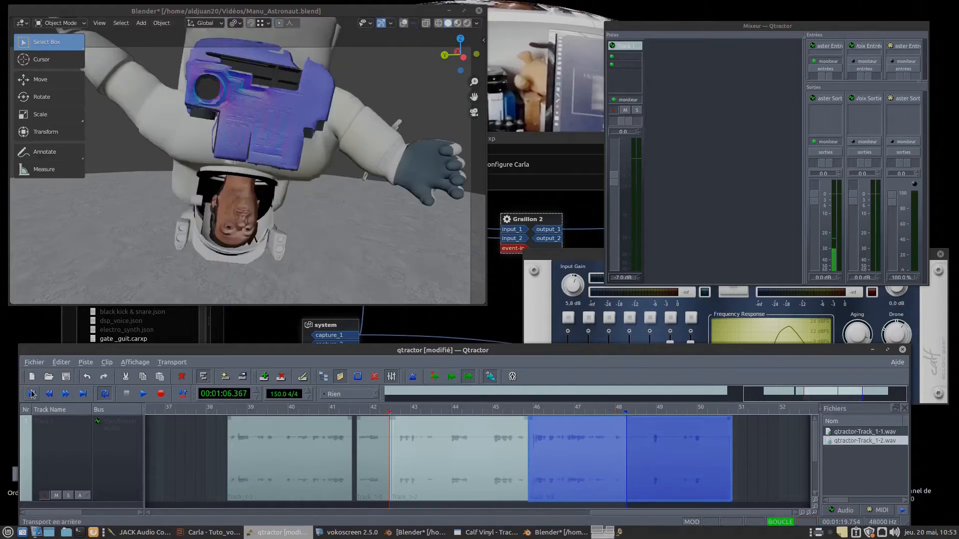
pyautogui.click(143, 394)
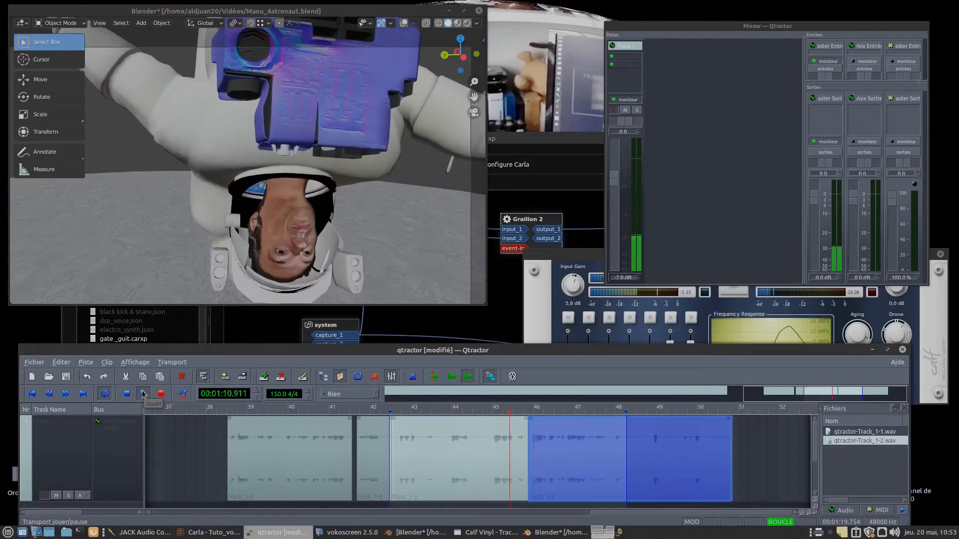
pyautogui.click(142, 394)
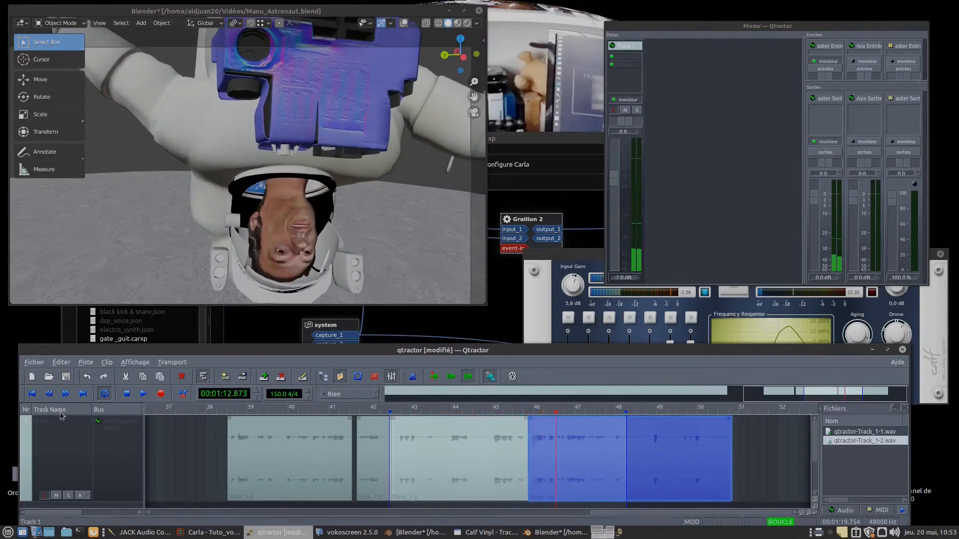
# Return the playhead to 00:00:00.000 and move the Qtractor window up to uncover the JACK transport window
pyautogui.click(33, 394)
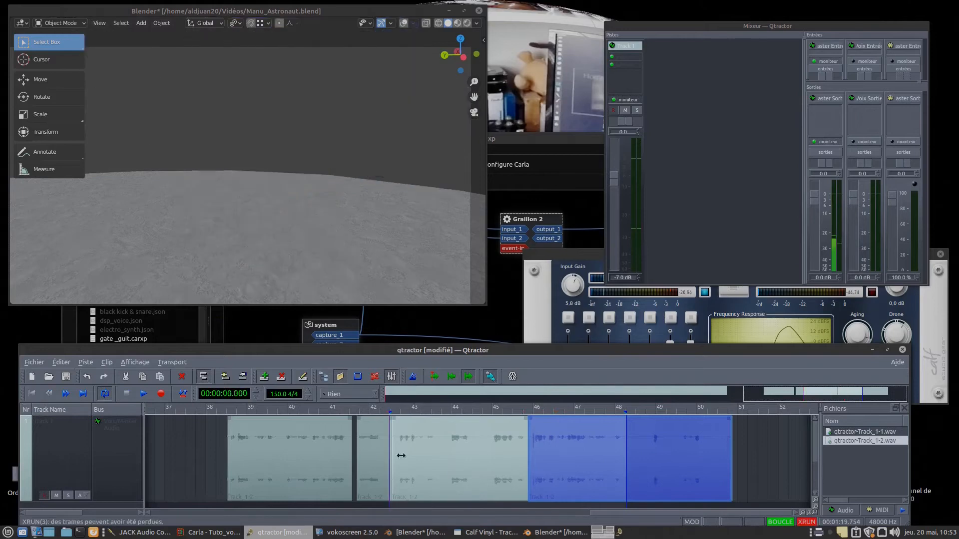
pyautogui.moveTo(432, 351); pyautogui.dragTo(467, 200)
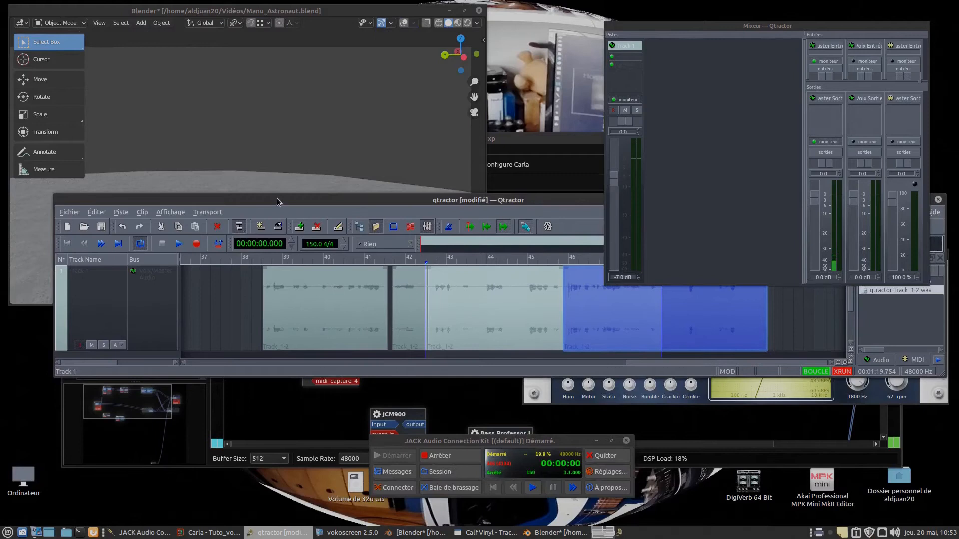
pyautogui.moveTo(278, 201); pyautogui.dragTo(215, 235)
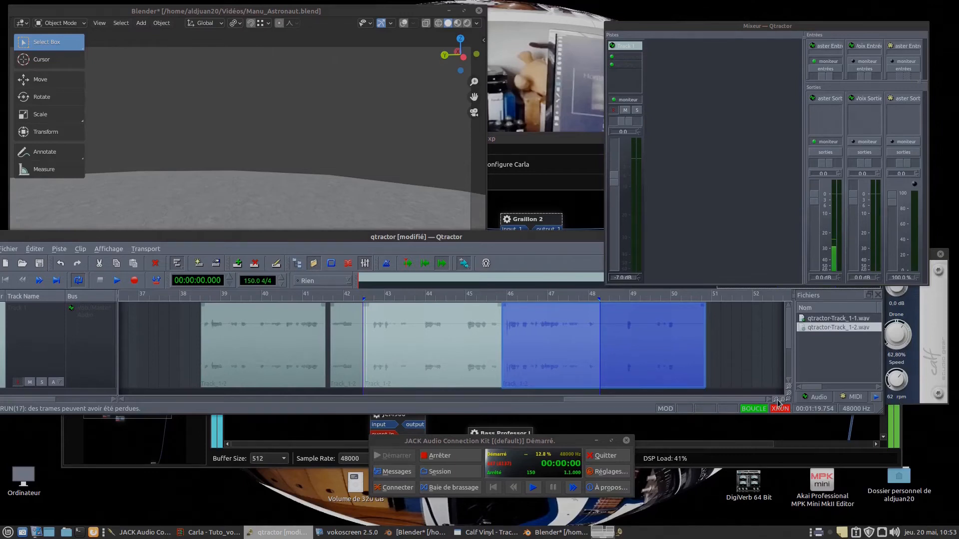
# Set the edit range from the session start to the end of the last clip, at about bar 51
pyautogui.click(777, 401)
pyautogui.click(776, 401)
pyautogui.click(776, 402)
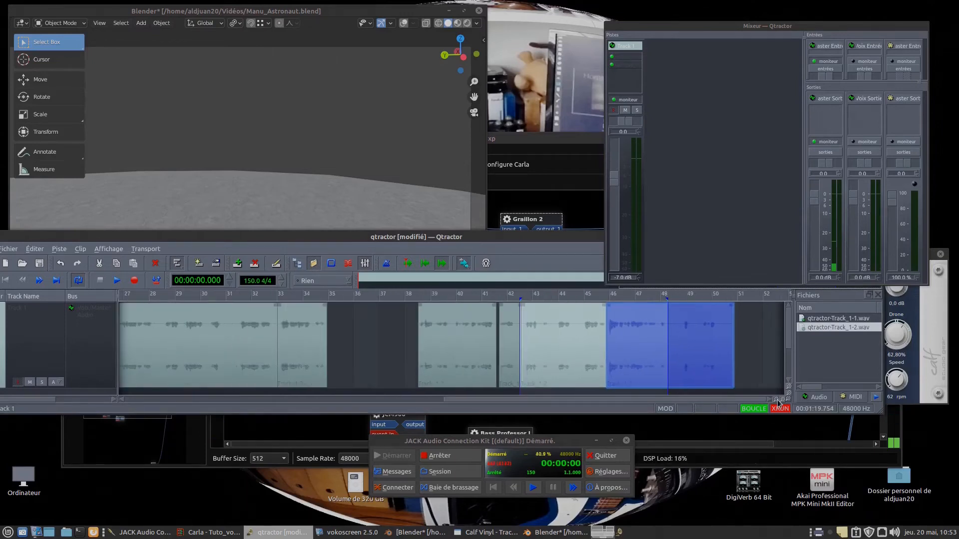
pyautogui.click(777, 402)
pyautogui.click(777, 402)
pyautogui.click(776, 402)
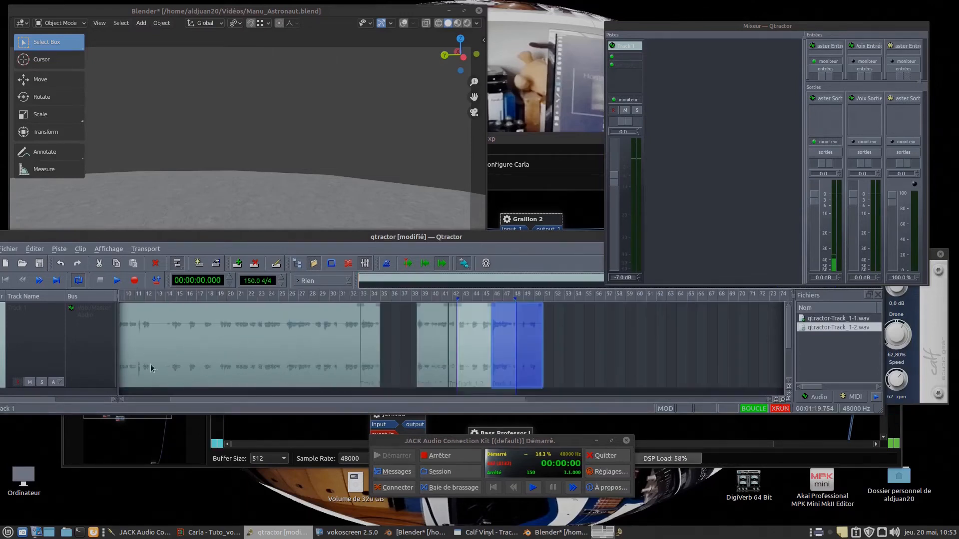
pyautogui.moveTo(251, 402); pyautogui.dragTo(131, 401)
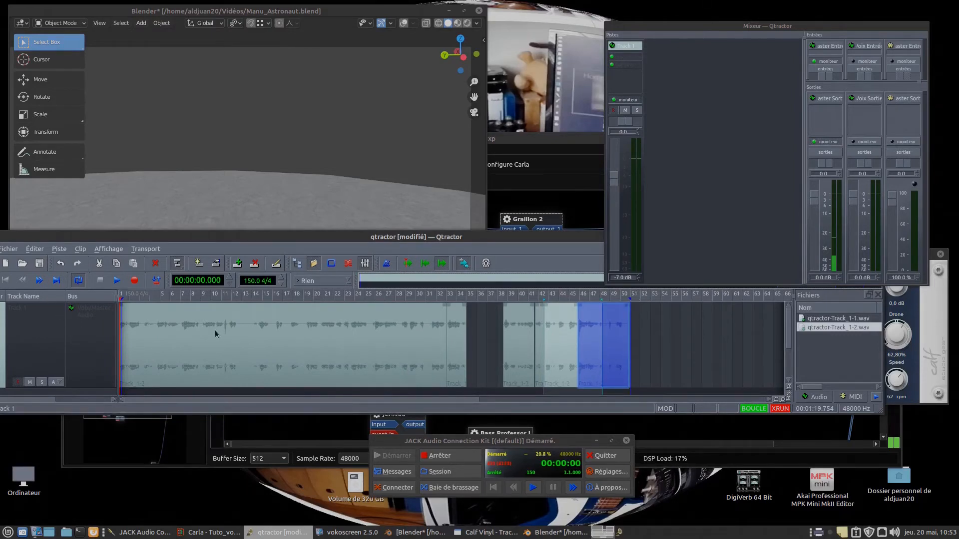
# Fast-forward the transport to 00:00:28.334, scrub it back to 00:00:01.141 and play the session from there
pyautogui.click(40, 280)
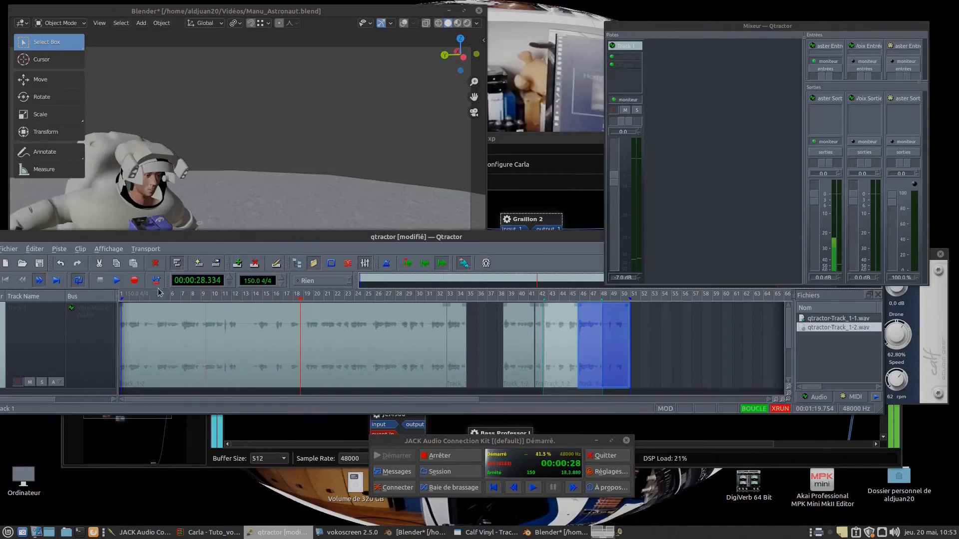
pyautogui.moveTo(302, 301); pyautogui.dragTo(120, 302)
pyautogui.click(116, 284)
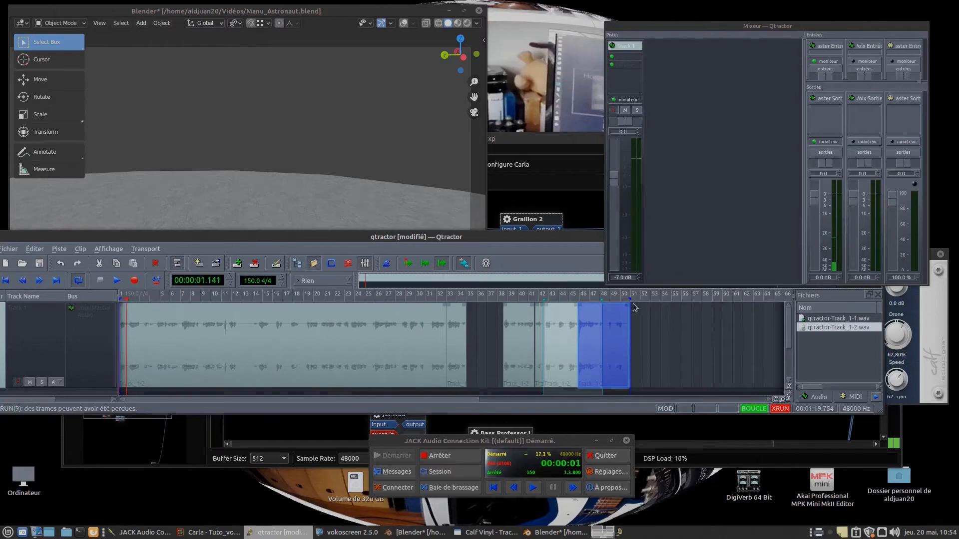
pyautogui.click(115, 281)
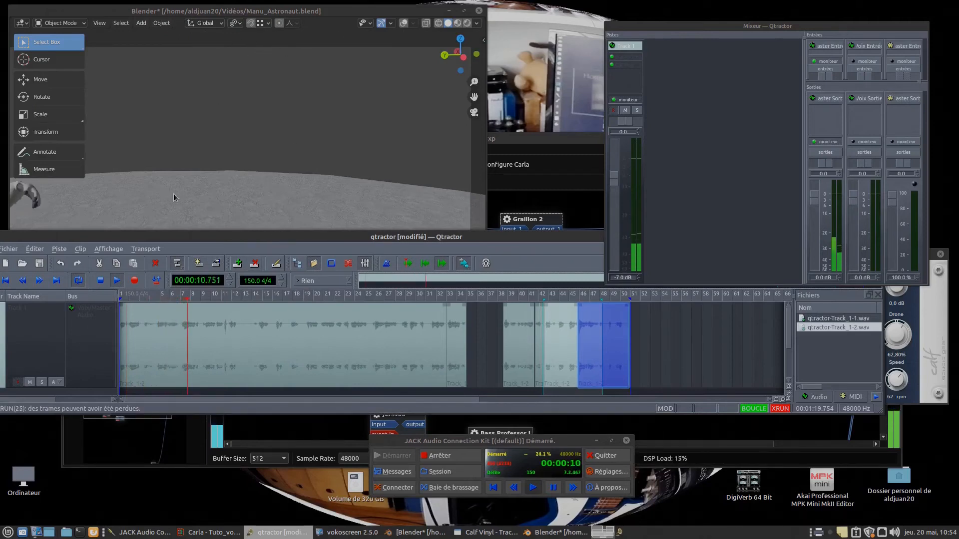
# During playback, move the mixer out of the way and lower the Qtractor window so the detached Blender viewport is largely uncovered
pyautogui.click(323, 68)
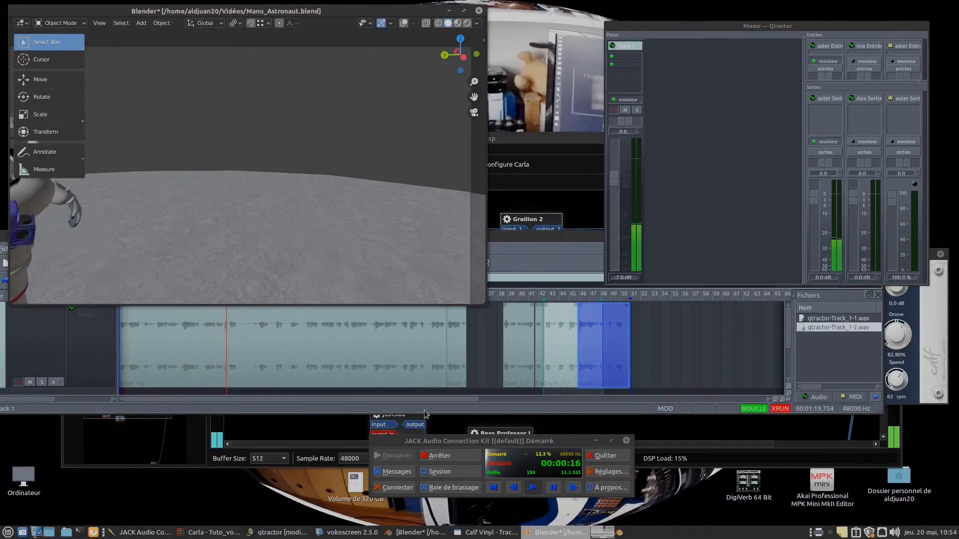
pyautogui.click(734, 298)
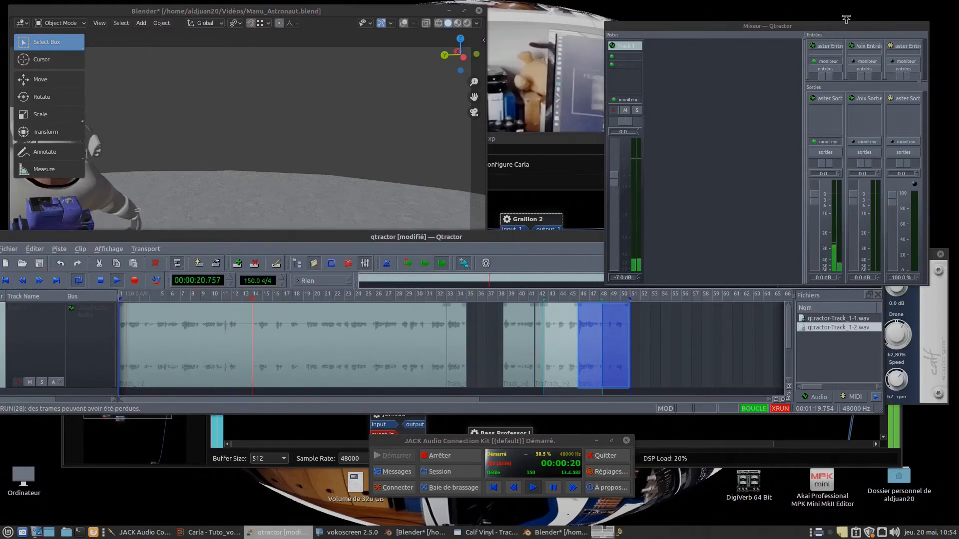
pyautogui.moveTo(823, 29); pyautogui.dragTo(845, 14)
pyautogui.moveTo(930, 19); pyautogui.dragTo(934, 16)
pyautogui.moveTo(547, 238); pyautogui.dragTo(530, 274)
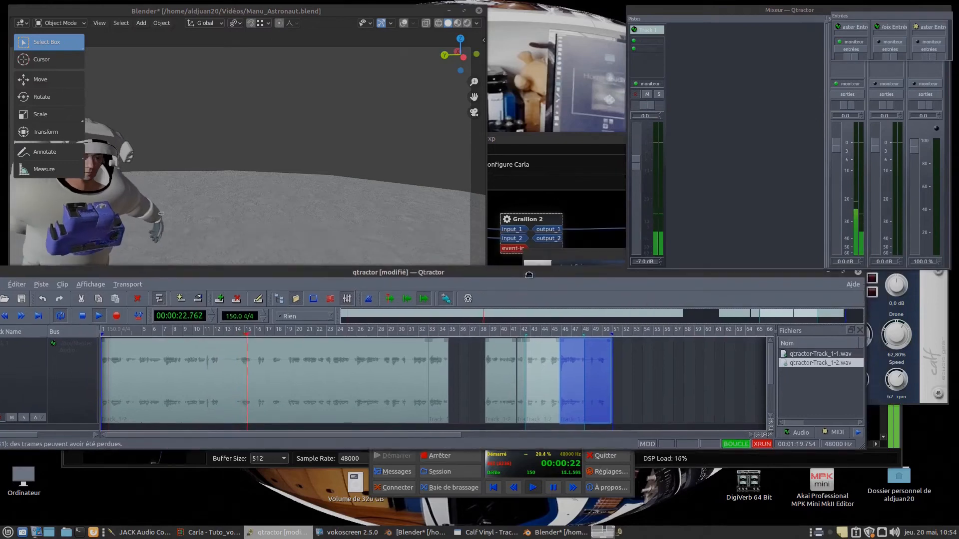
pyautogui.moveTo(206, 274); pyautogui.dragTo(245, 293)
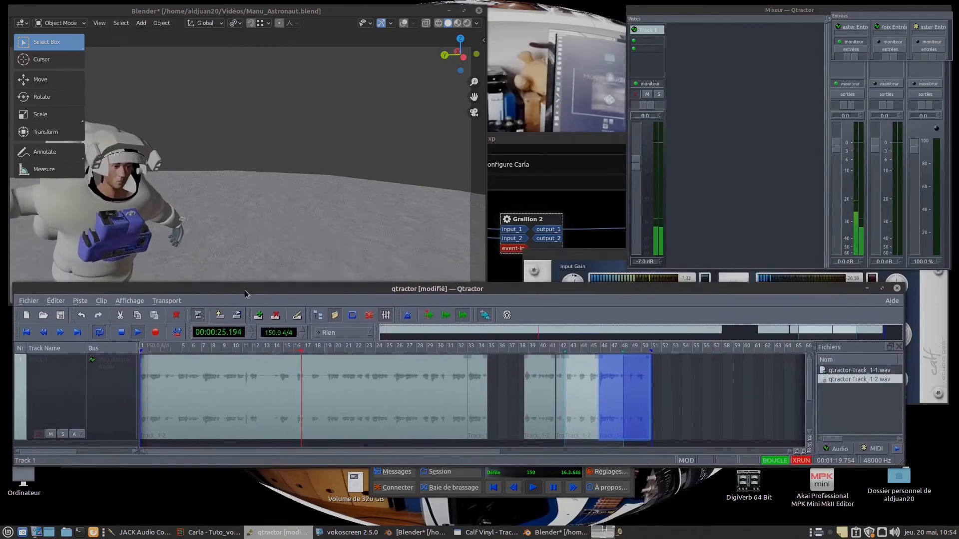
# Stop playback and switch the detached Blender viewport to Rendered shading
pyautogui.click(120, 333)
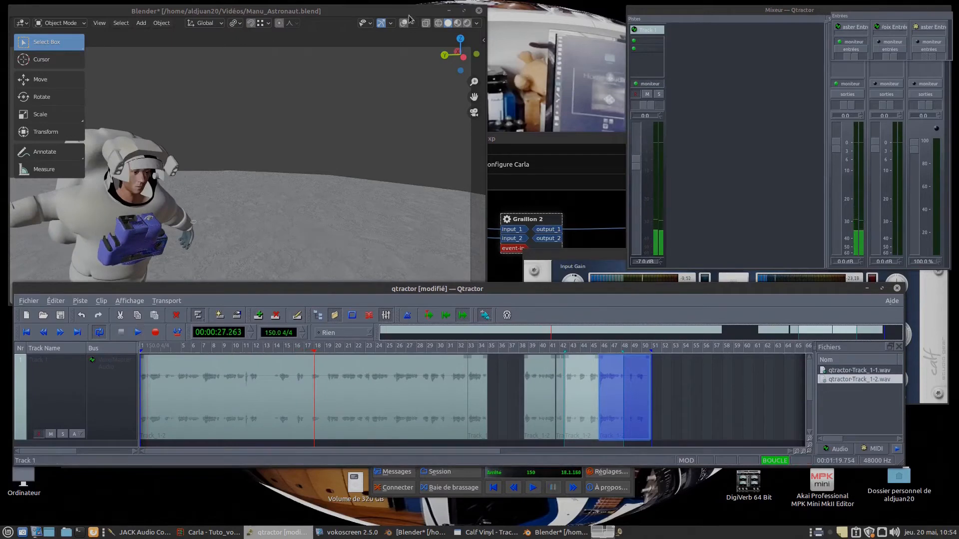
pyautogui.click(464, 24)
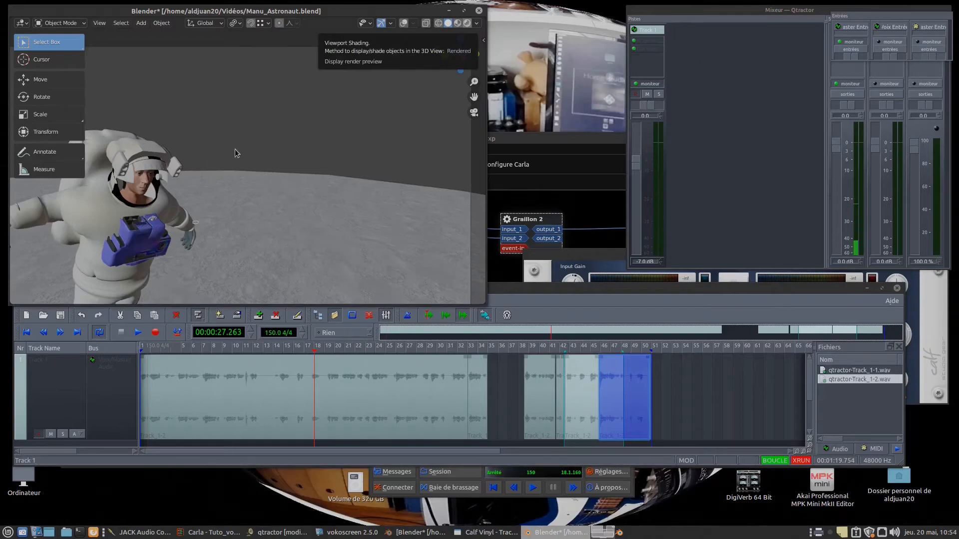
pyautogui.click(463, 28)
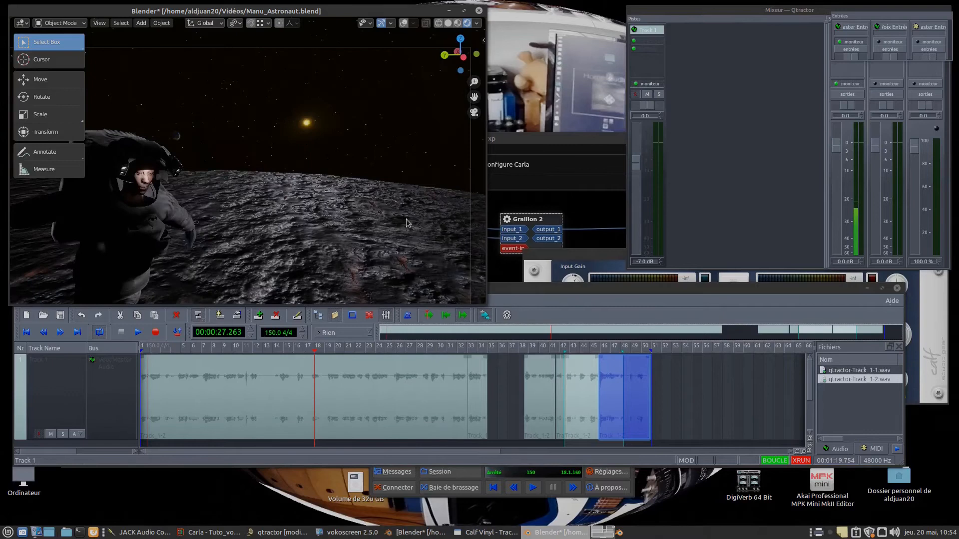
# Play the session from 00:00:27.263 with the rendered viewport, pause at 00:00:43.050 and nudge the Qtractor window lower
pyautogui.click(138, 334)
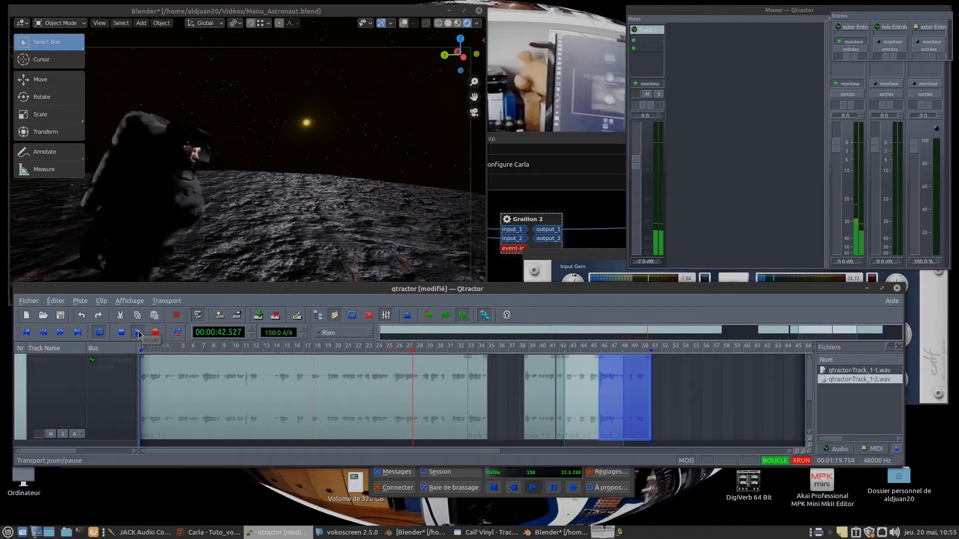
pyautogui.click(139, 334)
pyautogui.moveTo(364, 289); pyautogui.dragTo(367, 296)
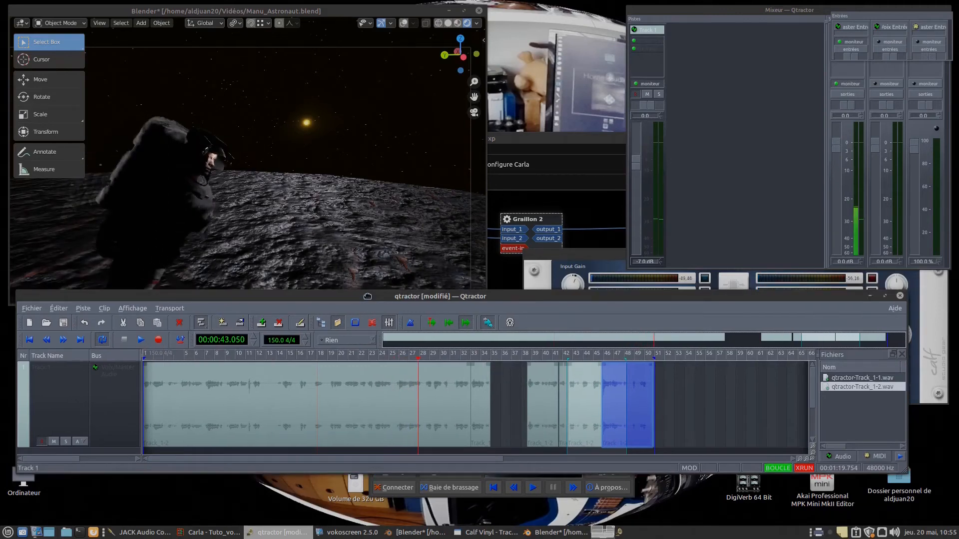
# Switch the detached Blender viewport to Solid shading and reposition it and the Qtractor window so they no longer overlap
pyautogui.click(449, 23)
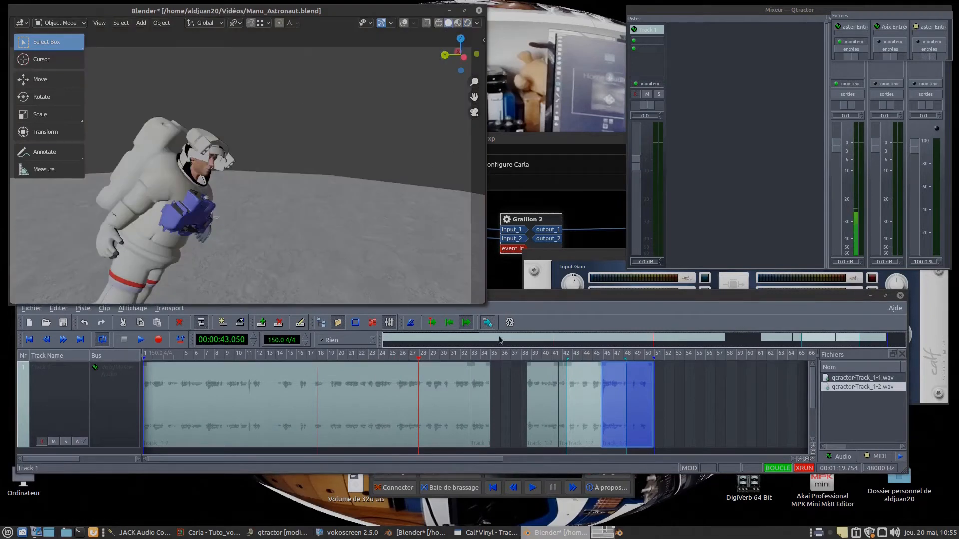
pyautogui.moveTo(571, 298); pyautogui.dragTo(579, 324)
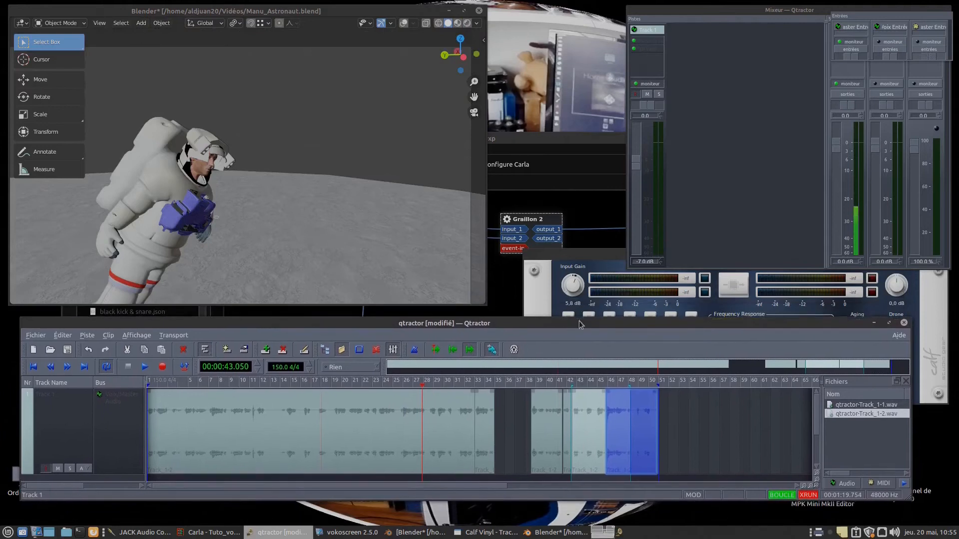
pyautogui.moveTo(301, 19); pyautogui.dragTo(300, 28)
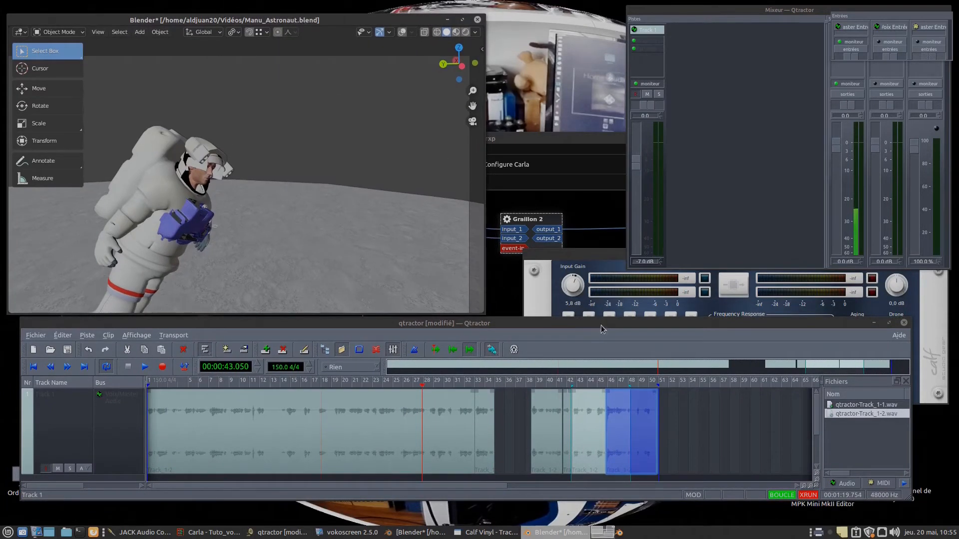
pyautogui.moveTo(600, 325); pyautogui.dragTo(612, 322)
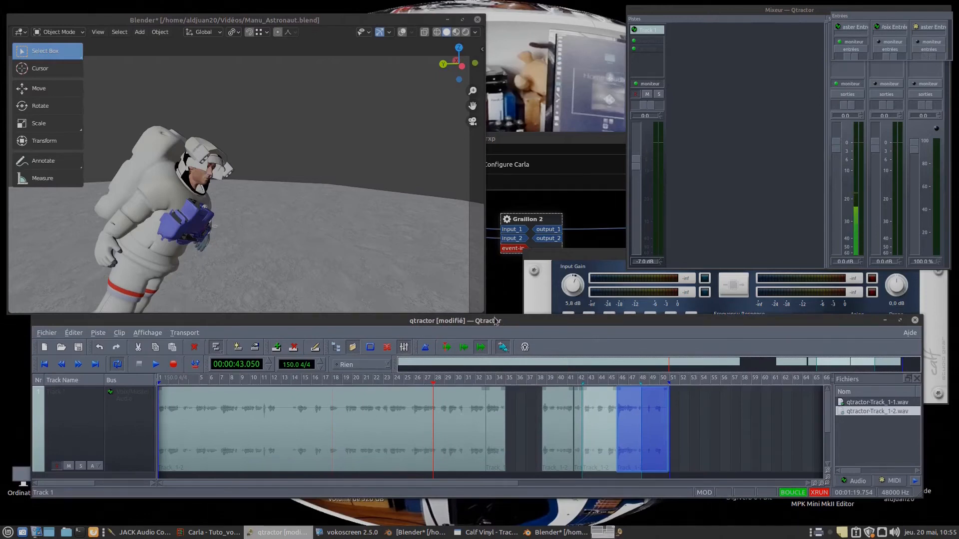
# Rewind the Qtractor transport to 00:00:00.000 and set up an audio track export of the full session with the Master and Voix outputs
pyautogui.click(45, 365)
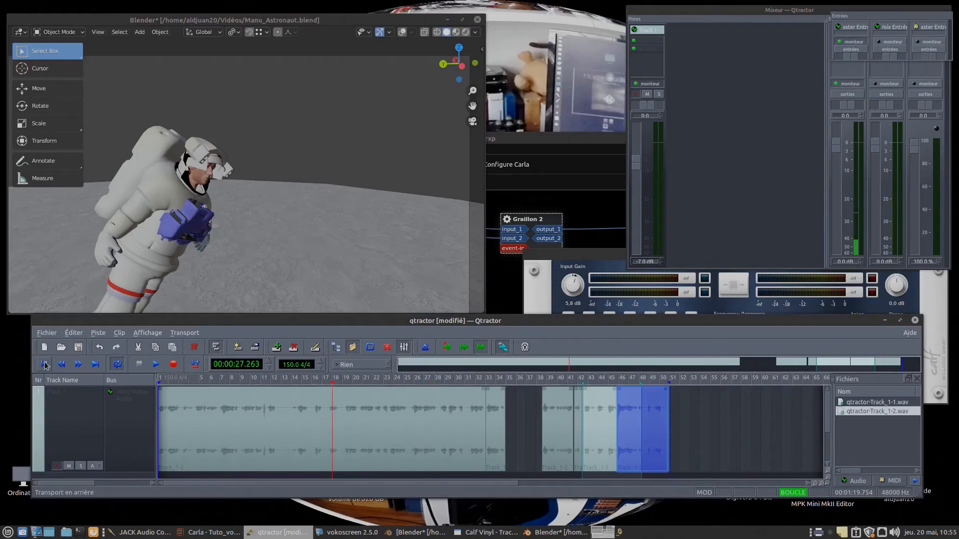
pyautogui.click(45, 364)
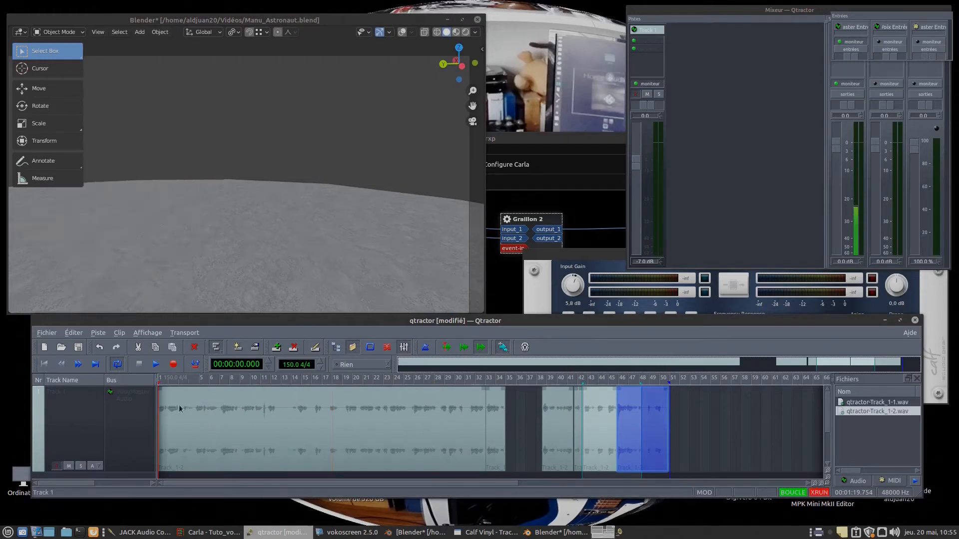
pyautogui.rightClick(190, 418)
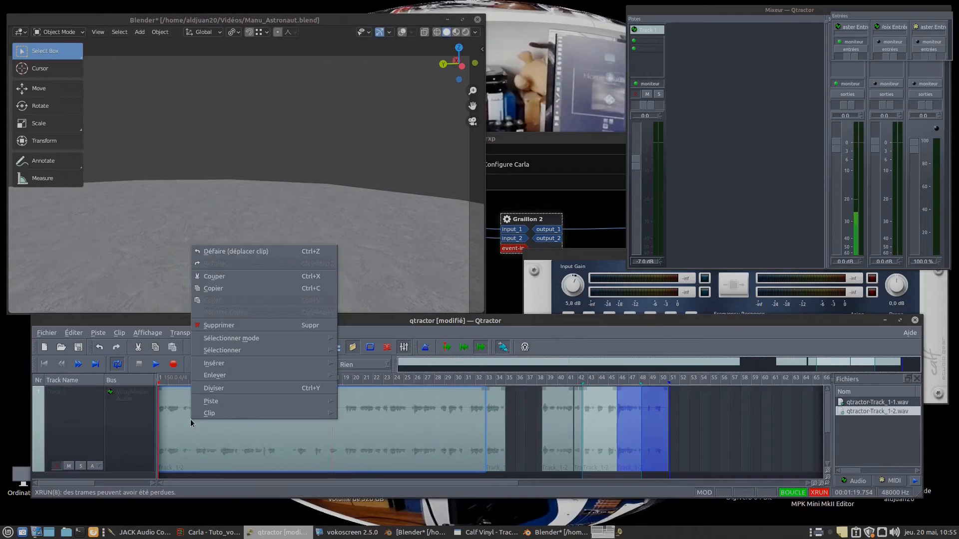
pyautogui.moveTo(220, 401)
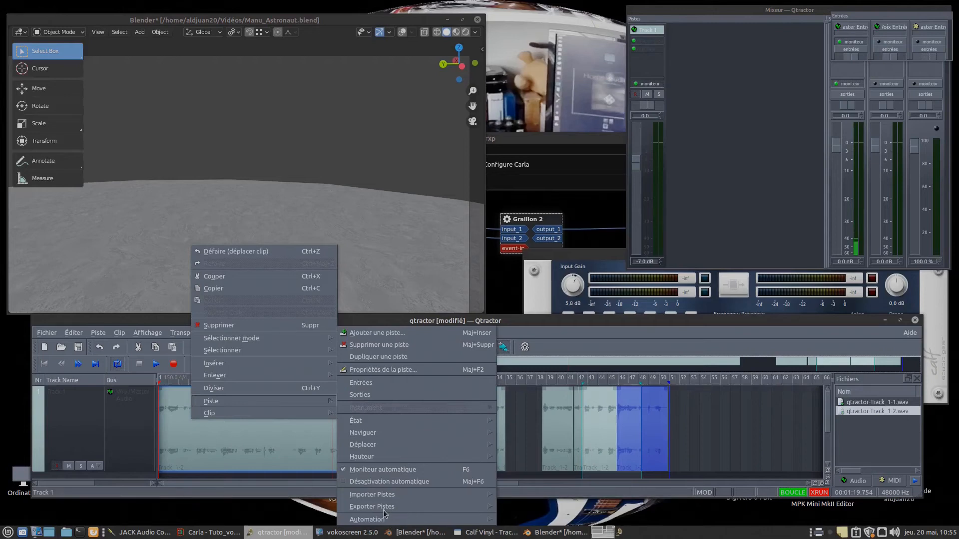
pyautogui.moveTo(382, 508)
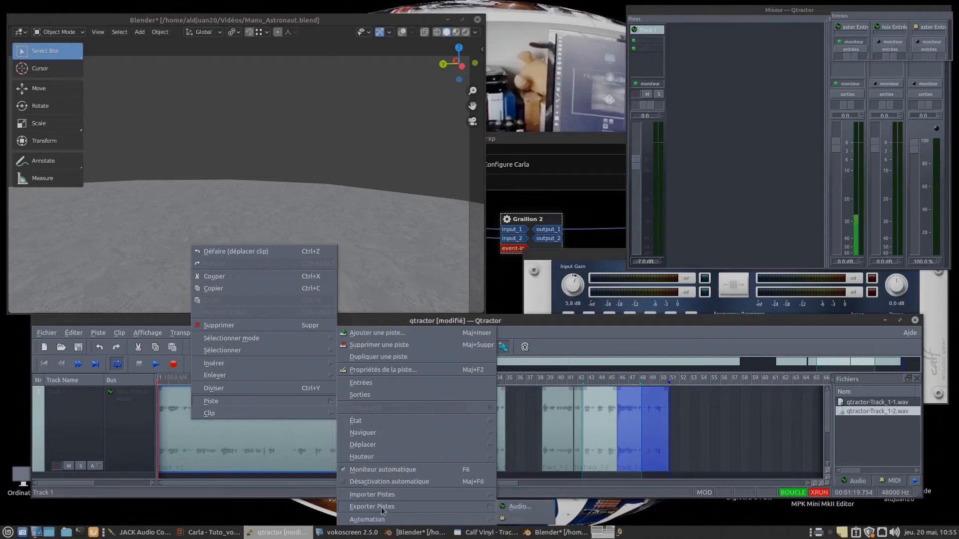
pyautogui.click(527, 507)
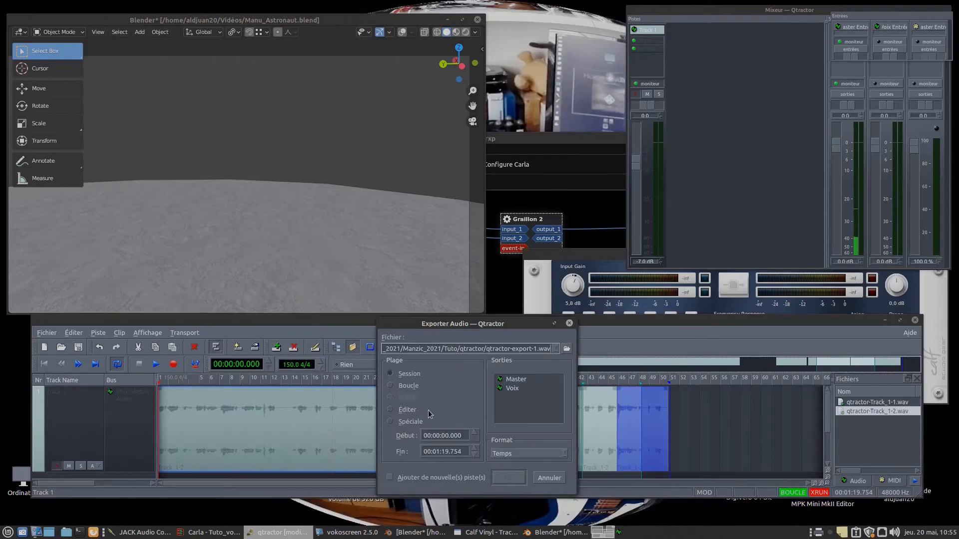
pyautogui.click(512, 388)
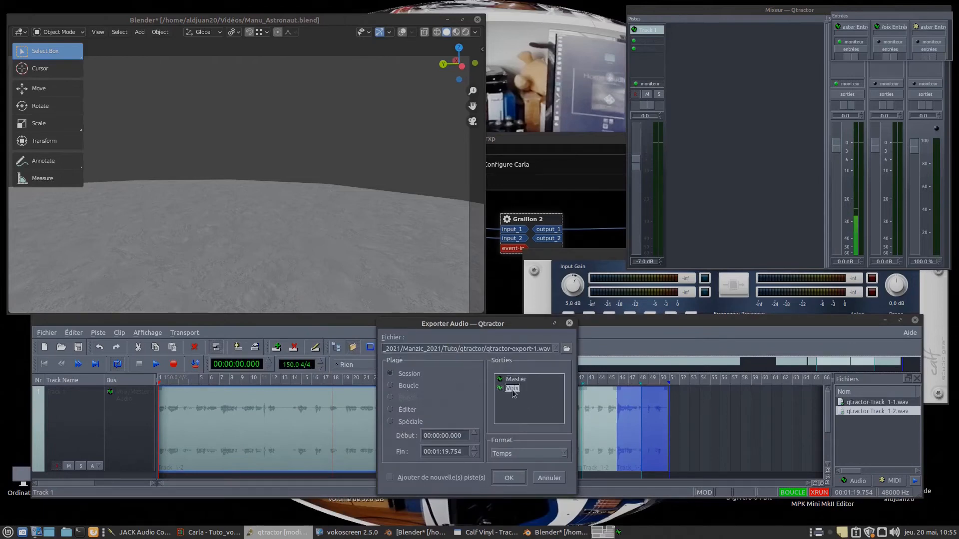
pyautogui.click(517, 382)
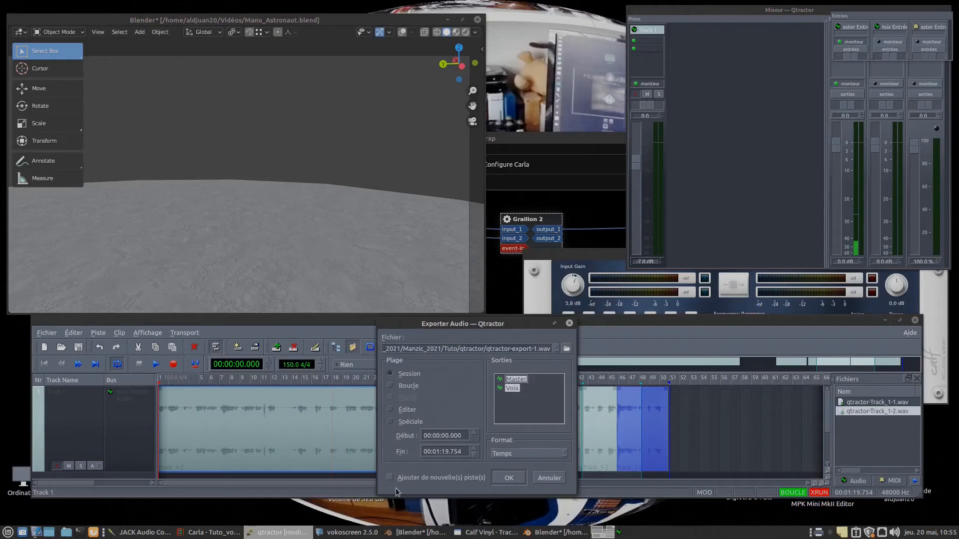
pyautogui.click(392, 374)
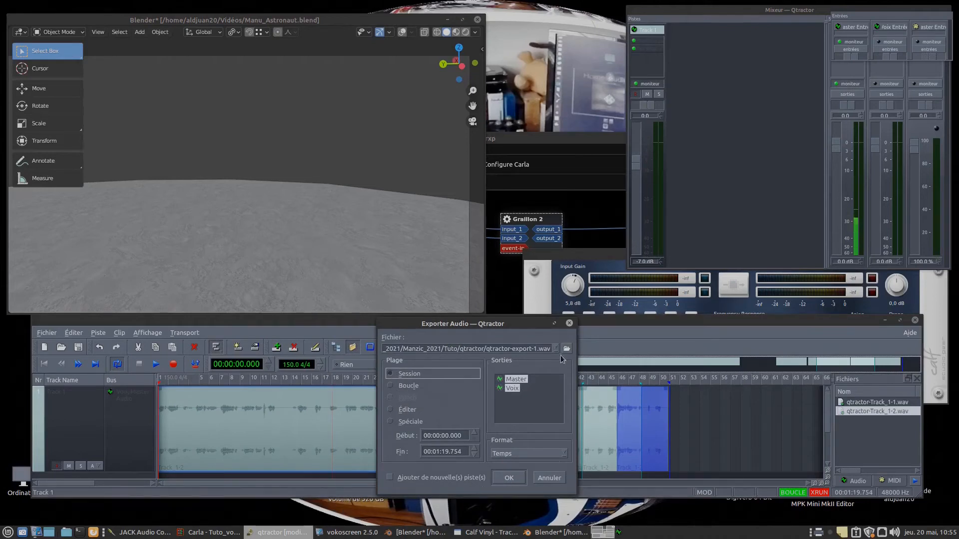
# Export the audio to the Musique folder as qtractor-blender-1.wav
pyautogui.click(567, 348)
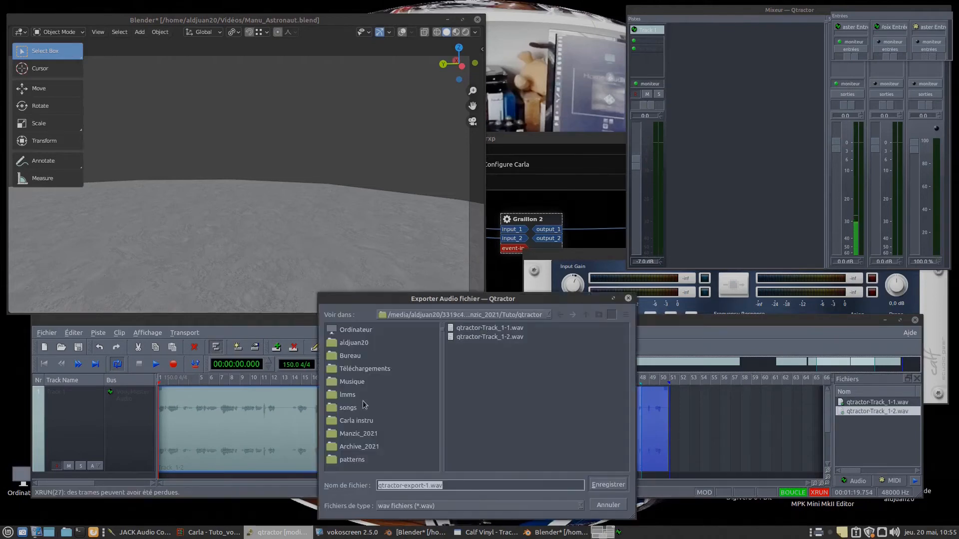
pyautogui.click(351, 382)
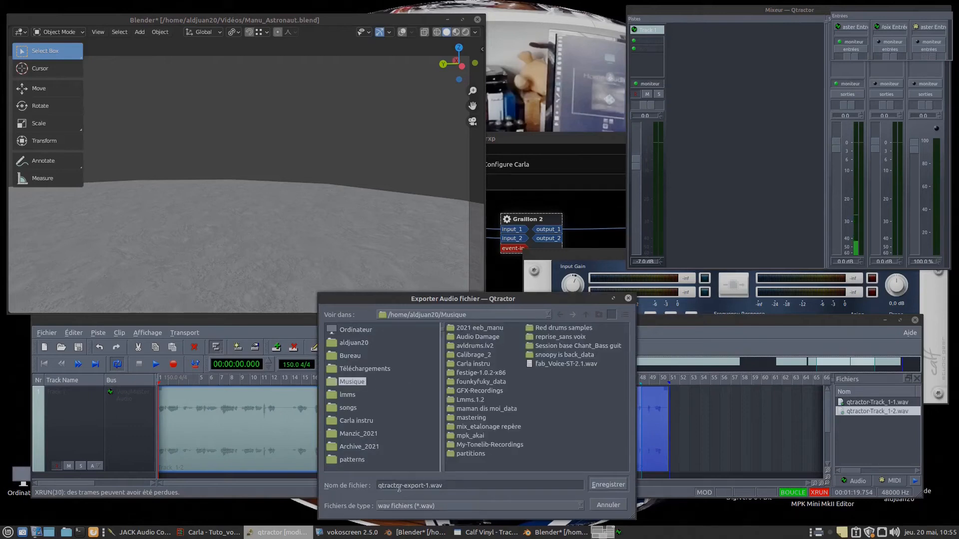
pyautogui.click(419, 485)
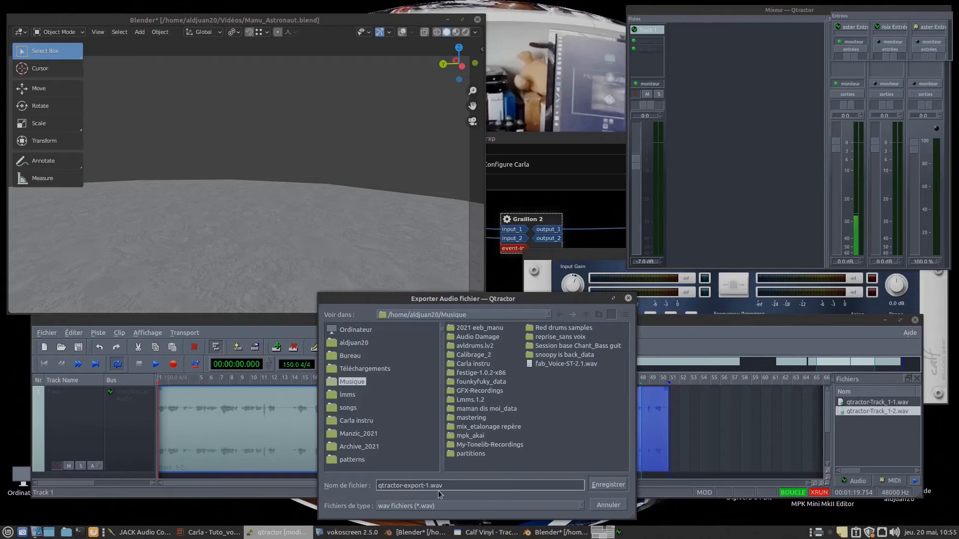
pyautogui.write('blender')
pyautogui.click(610, 485)
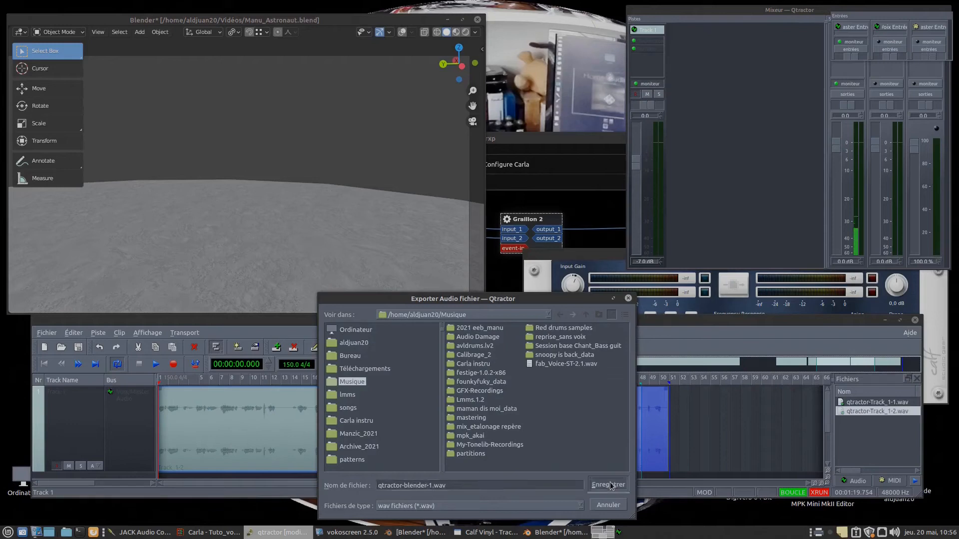
pyautogui.click(507, 477)
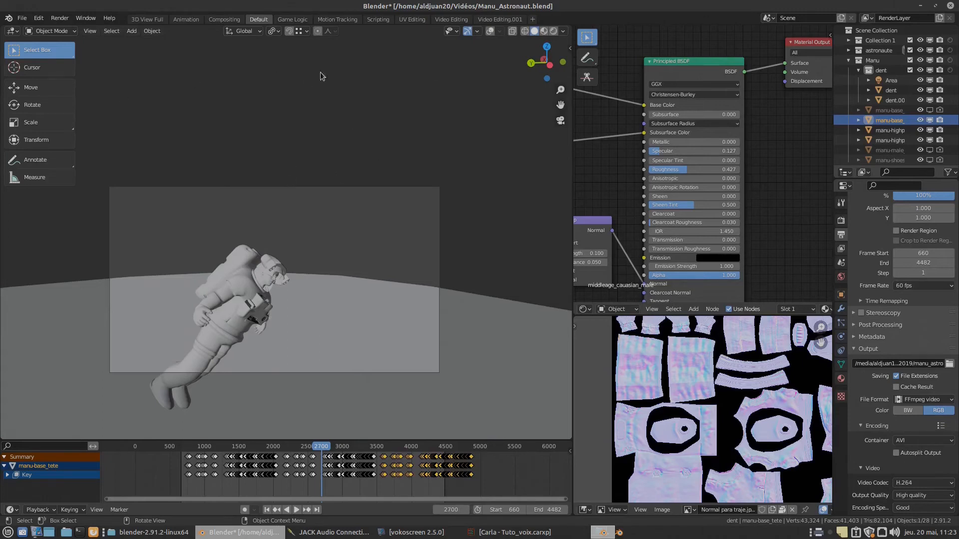
# Switch to the main Blender window and add a new Video Editing workspace
pyautogui.moveTo(163, 532)
pyautogui.click(532, 19)
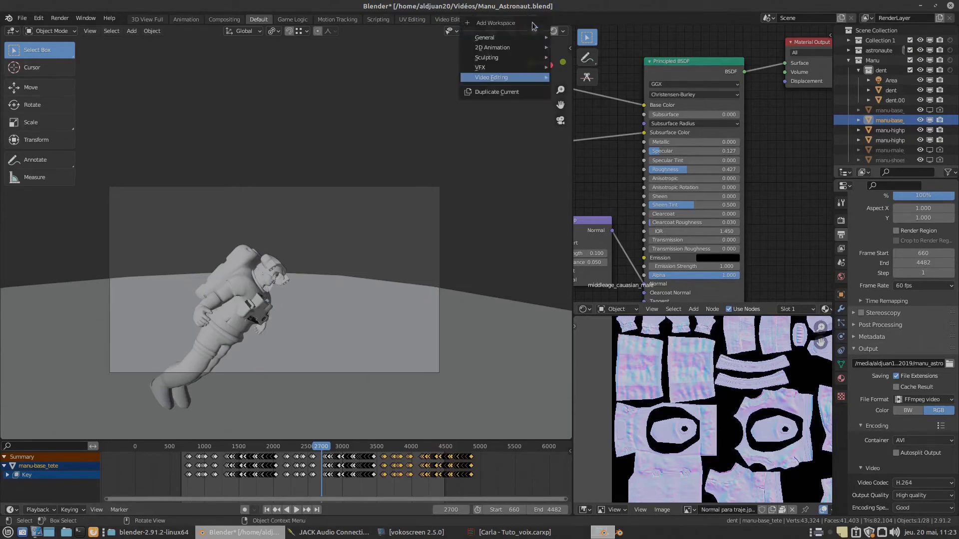
pyautogui.moveTo(506, 80)
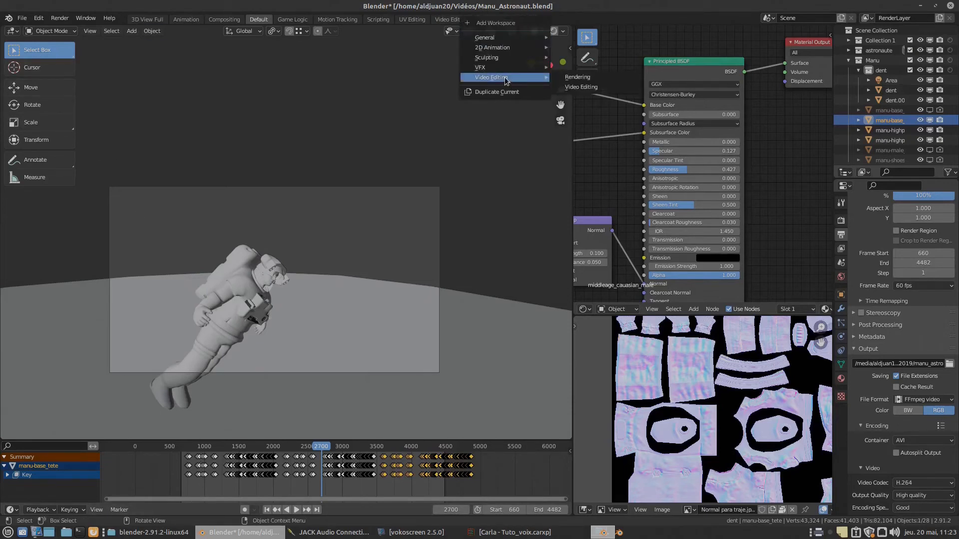
pyautogui.click(582, 88)
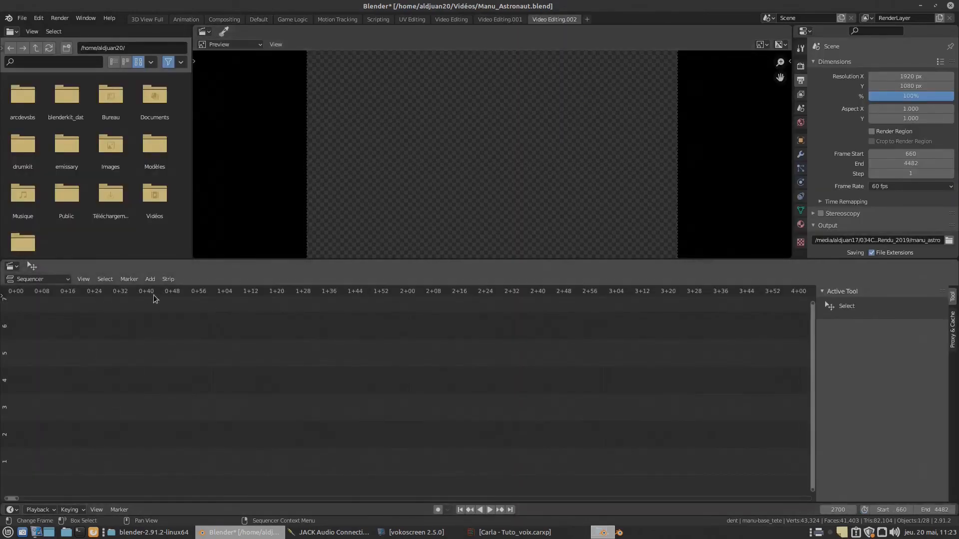
# Move the sequencer playhead to the scene's start frame, 660
pyautogui.click(459, 509)
pyautogui.scroll(-20, 283, 382)
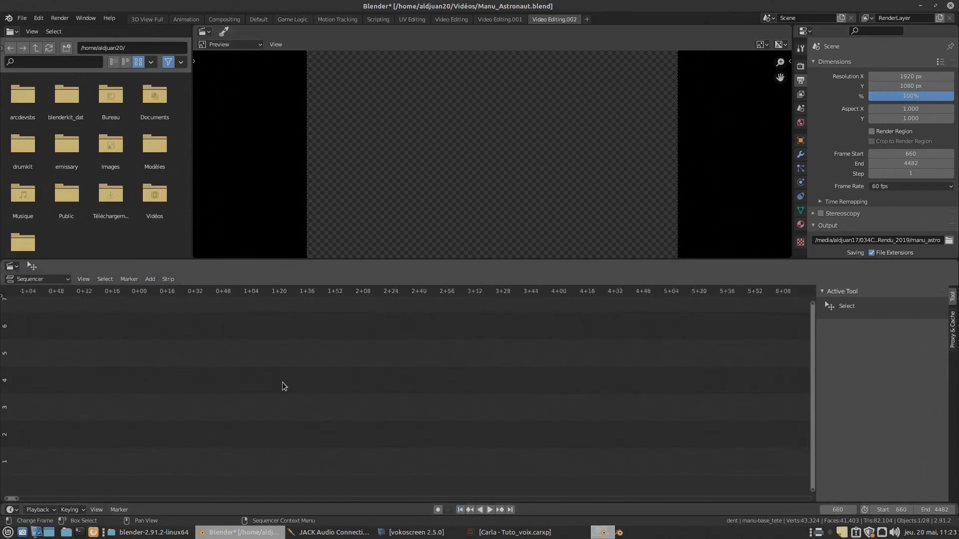
pyautogui.scroll(-10, 42, 391)
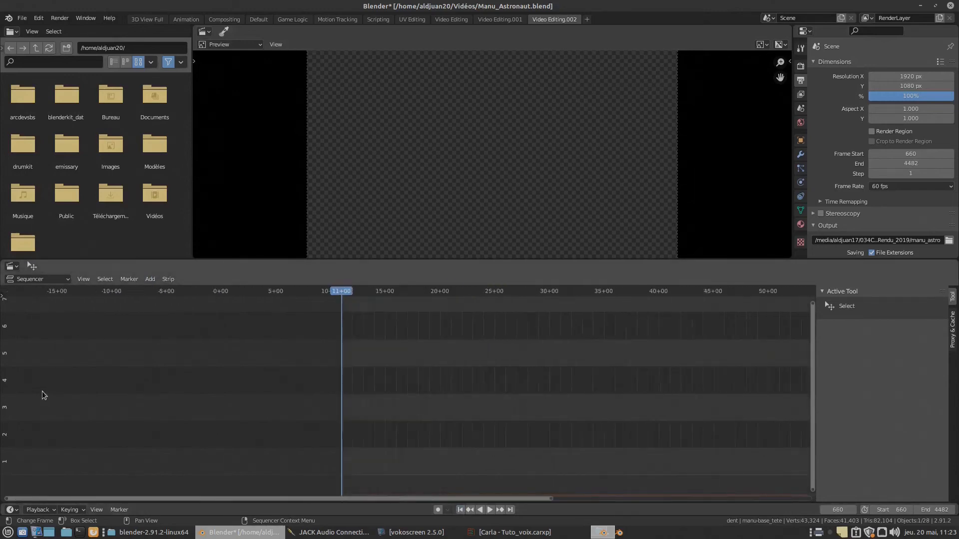
pyautogui.scroll(-4, 37, 405)
pyautogui.scroll(3, 271, 391)
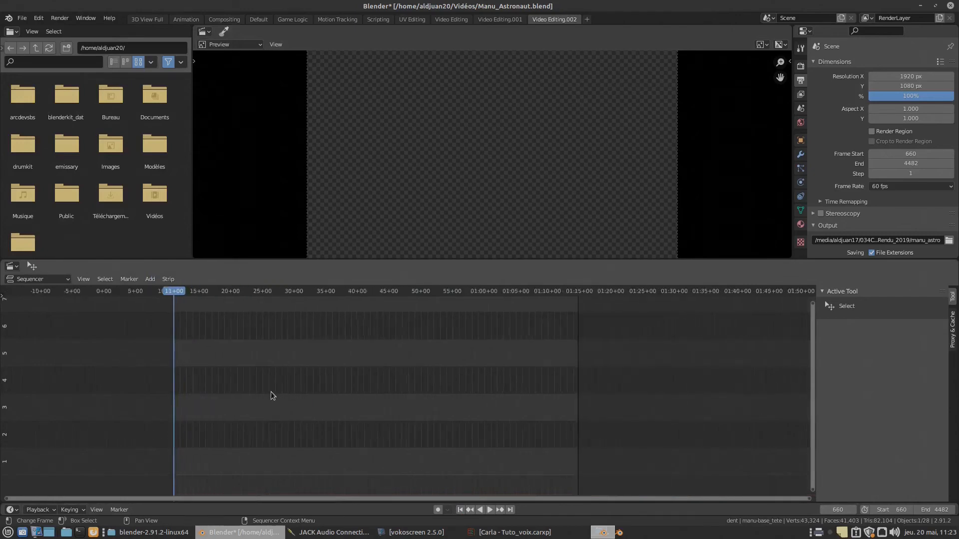
# Add qtractor-blender-1.wav from the Musique folder as a sound strip on channel 1, starting at frame 660
pyautogui.click(151, 280)
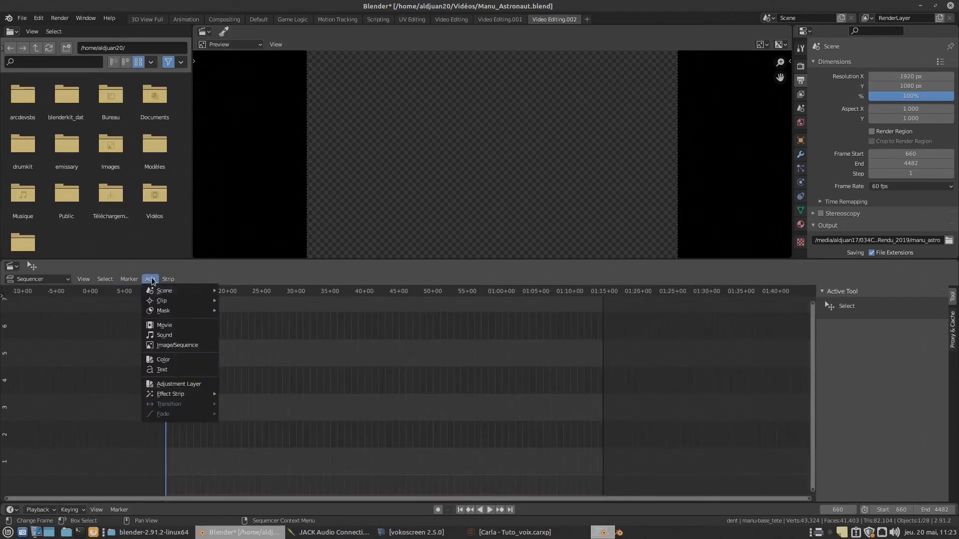
pyautogui.scroll(3, 397, 372)
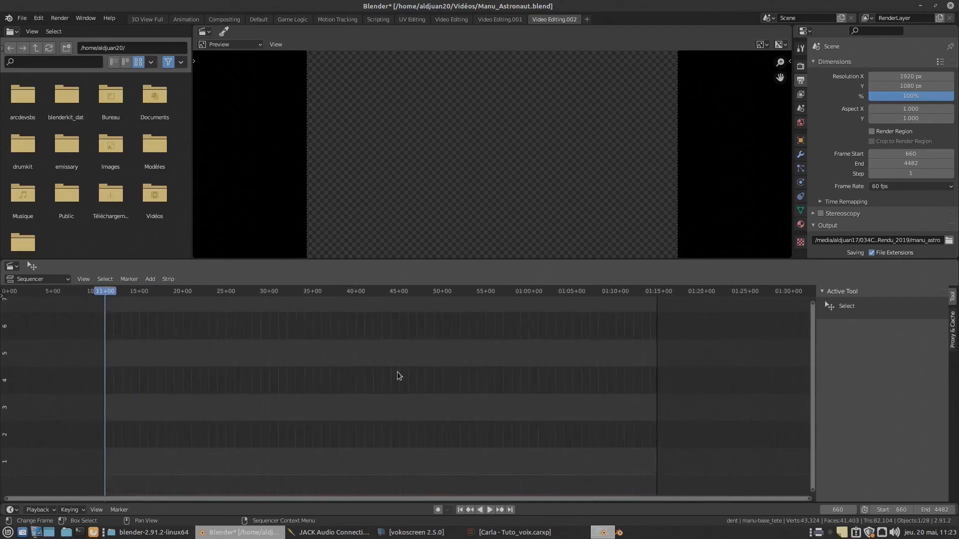
pyautogui.click(152, 278)
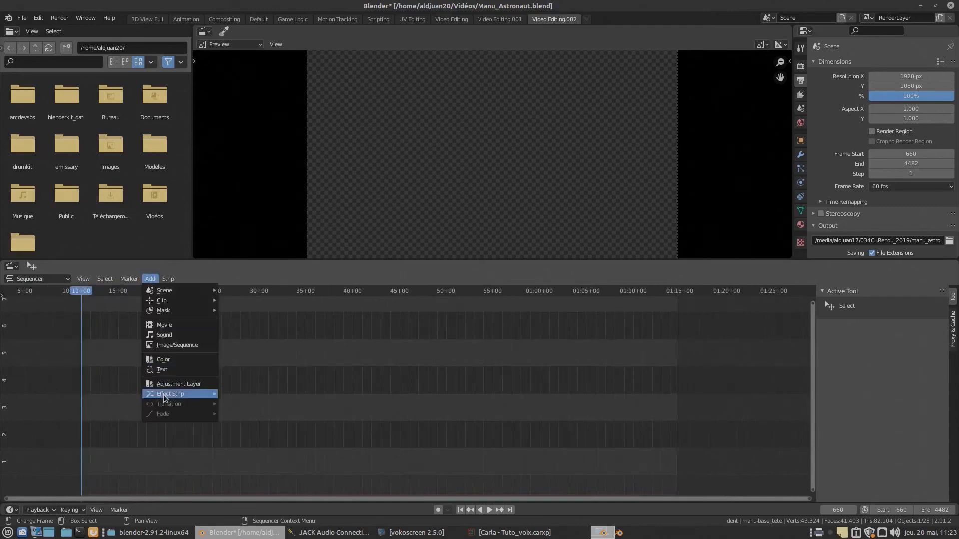
pyautogui.click(167, 331)
pyautogui.scroll(-5, 470, 351)
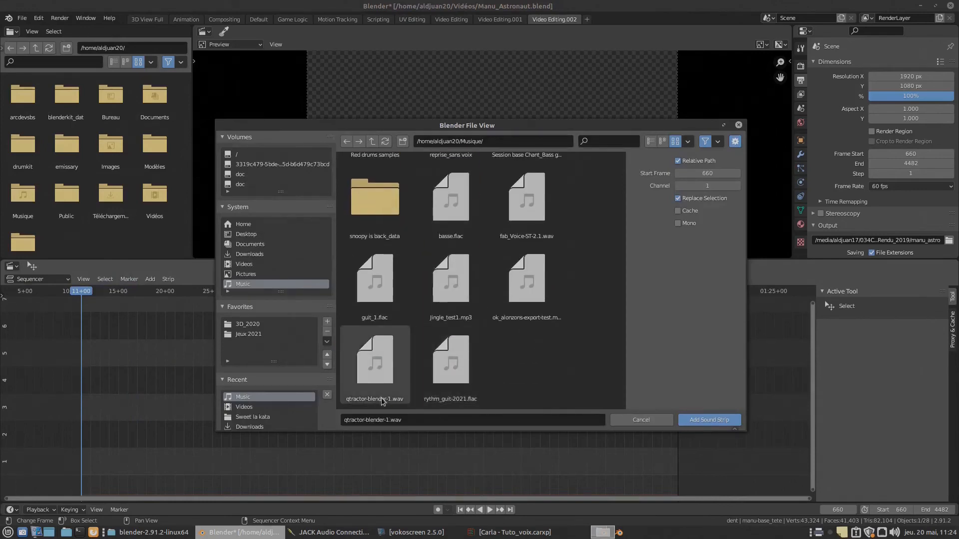
pyautogui.click(379, 370)
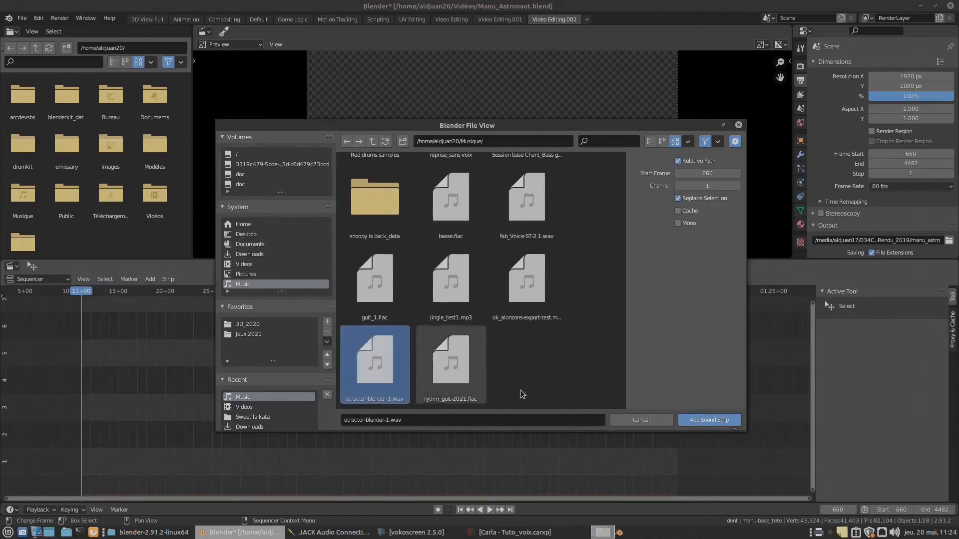
pyautogui.click(703, 421)
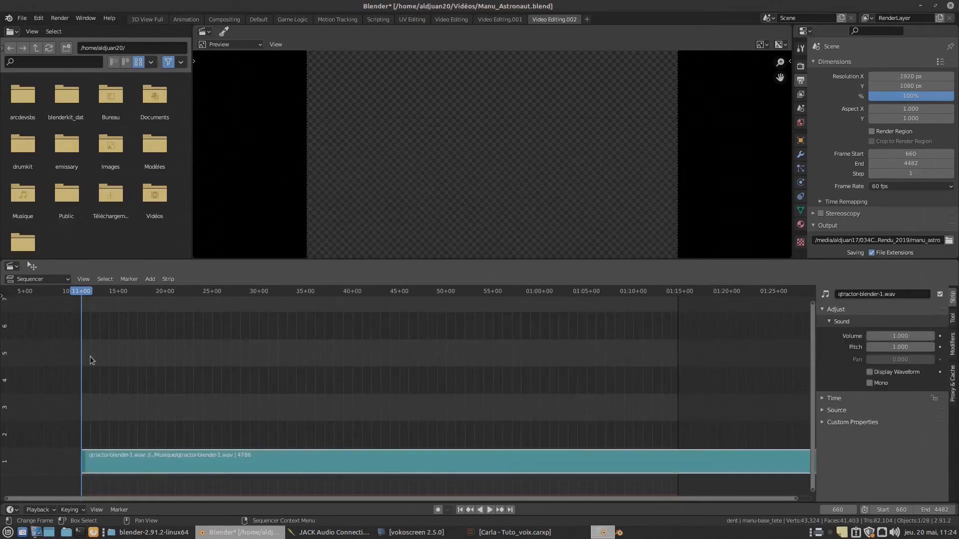
# Extend the scene's end frame to 5443 to match the end of the sound strip
pyautogui.scroll(-13, 90, 355)
pyautogui.click(122, 334)
pyautogui.scroll(4, 87, 406)
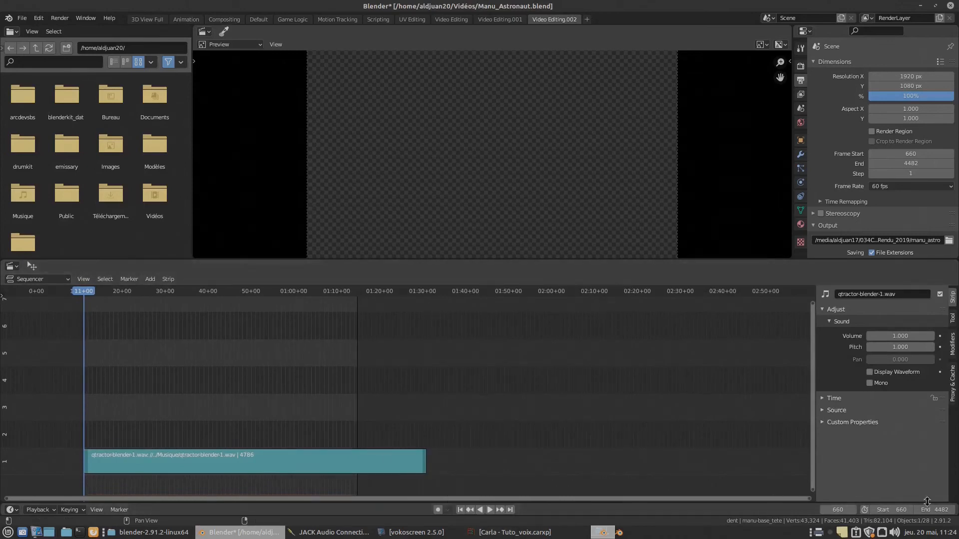
pyautogui.moveTo(932, 510); pyautogui.dragTo(951, 510)
# Select the qtractor-blender-1.wav strip, turn on its waveform display and enlarge the channel height to show the waveform clearly
pyautogui.click(193, 456)
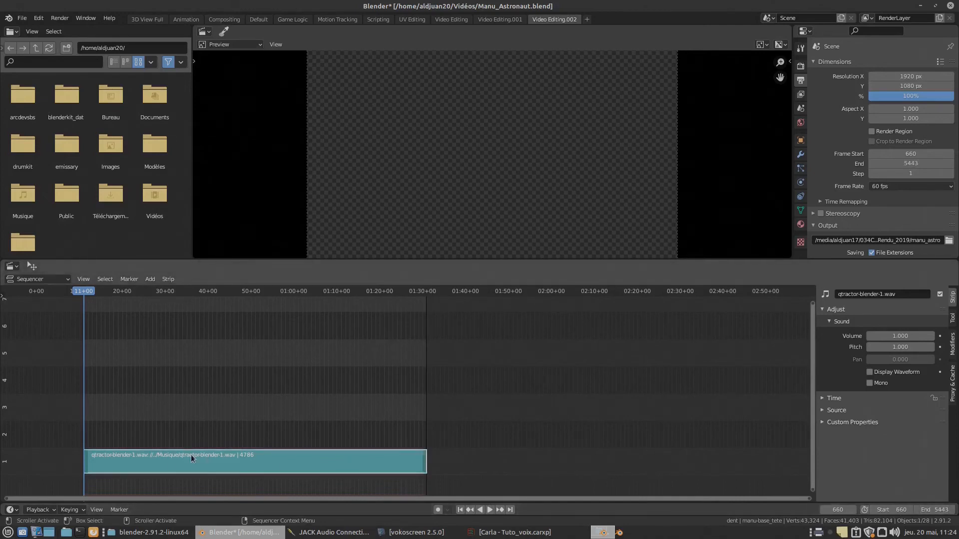
pyautogui.moveTo(813, 302); pyautogui.dragTo(815, 399)
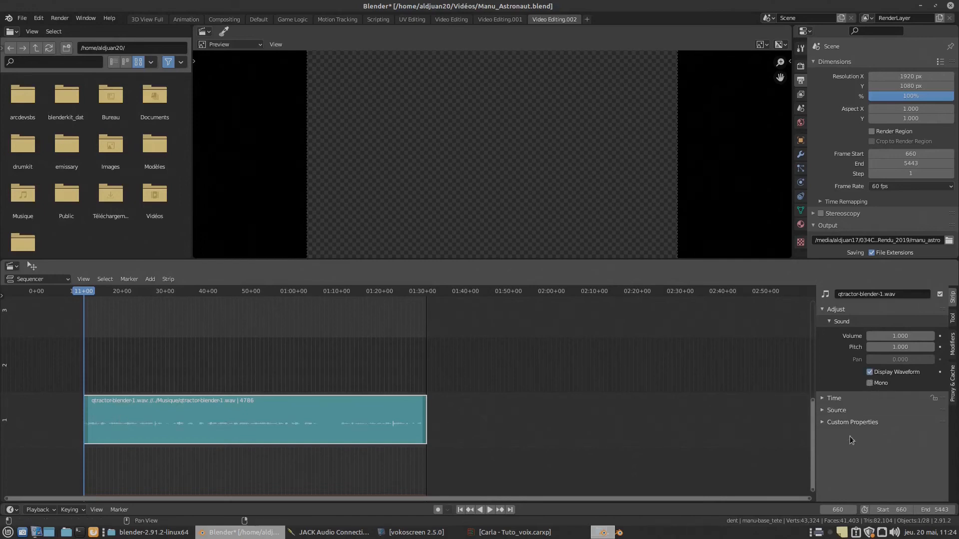
pyautogui.moveTo(810, 397); pyautogui.dragTo(811, 438)
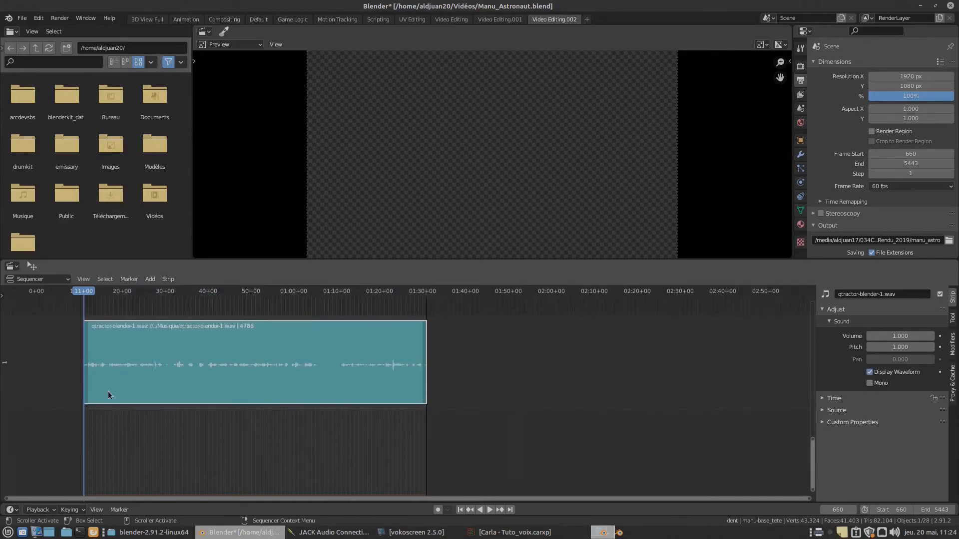
pyautogui.scroll(1, 112, 384)
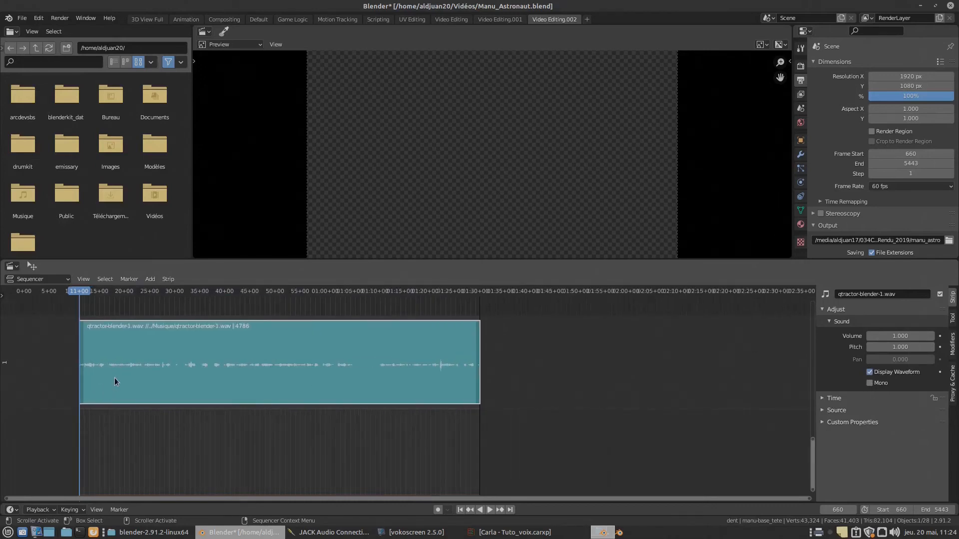
# Change the file browser area into a 3D viewport and widen it to show the astronaut
pyautogui.click(11, 267)
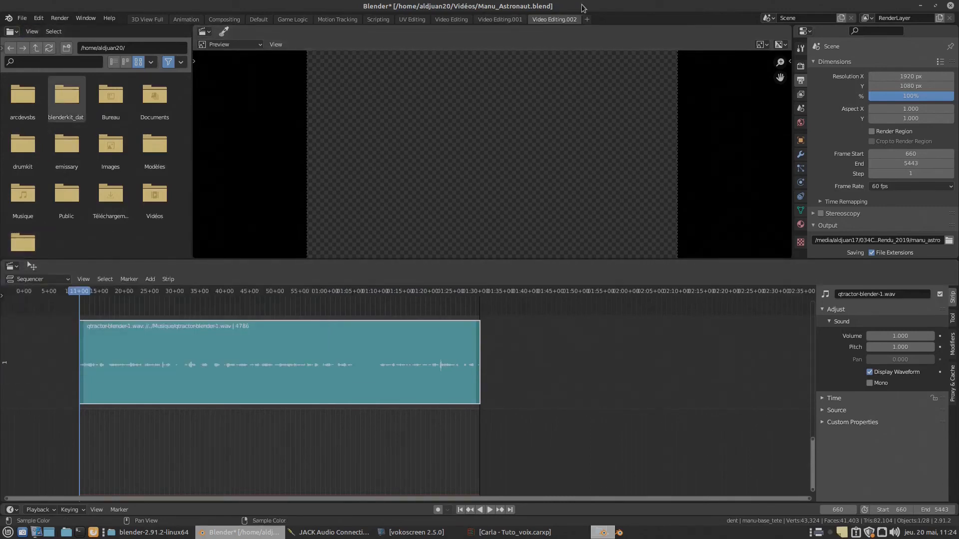
pyautogui.click(12, 32)
pyautogui.click(23, 61)
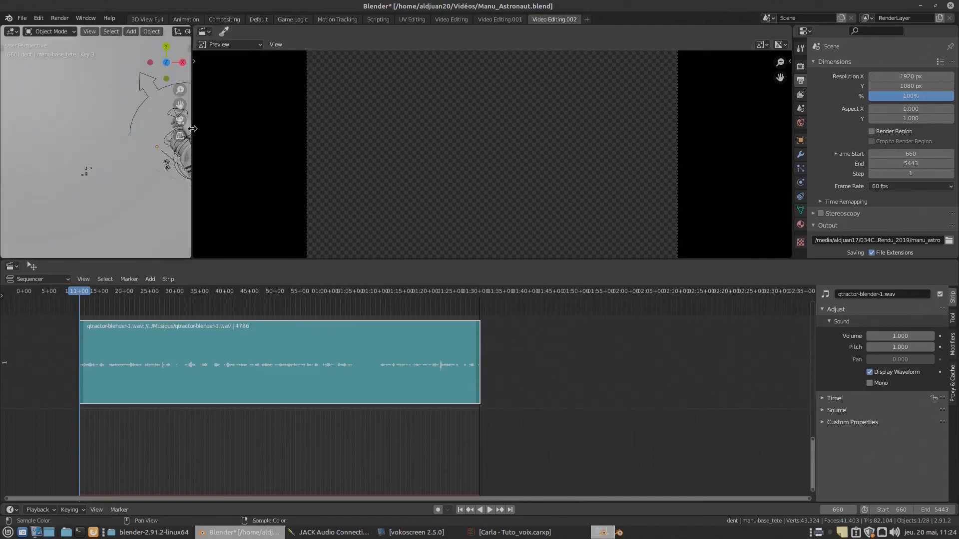
pyautogui.moveTo(192, 131); pyautogui.dragTo(328, 132)
# Look through the scene camera in the 3D viewport and move the playhead to frame 2220
pyautogui.scroll(2, 184, 193)
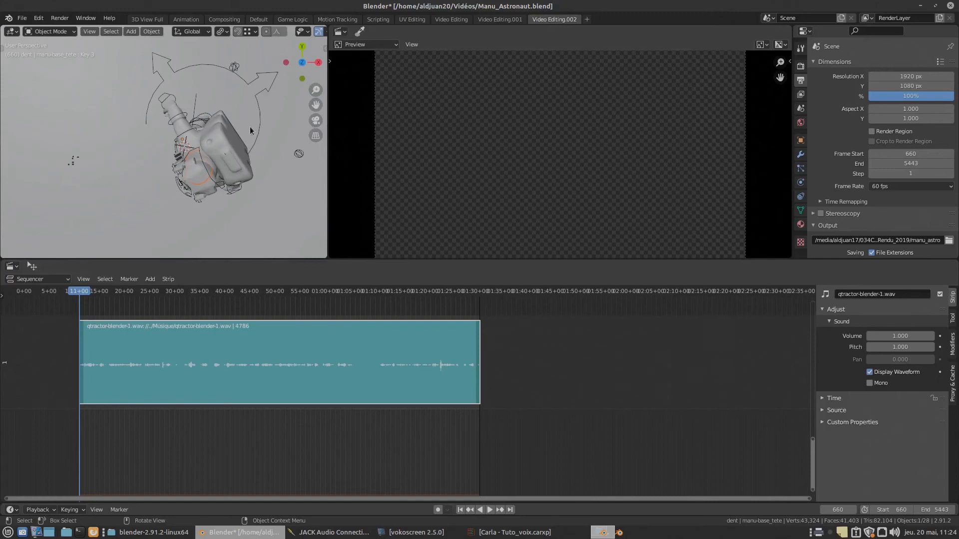
pyautogui.scroll(-4, 263, 31)
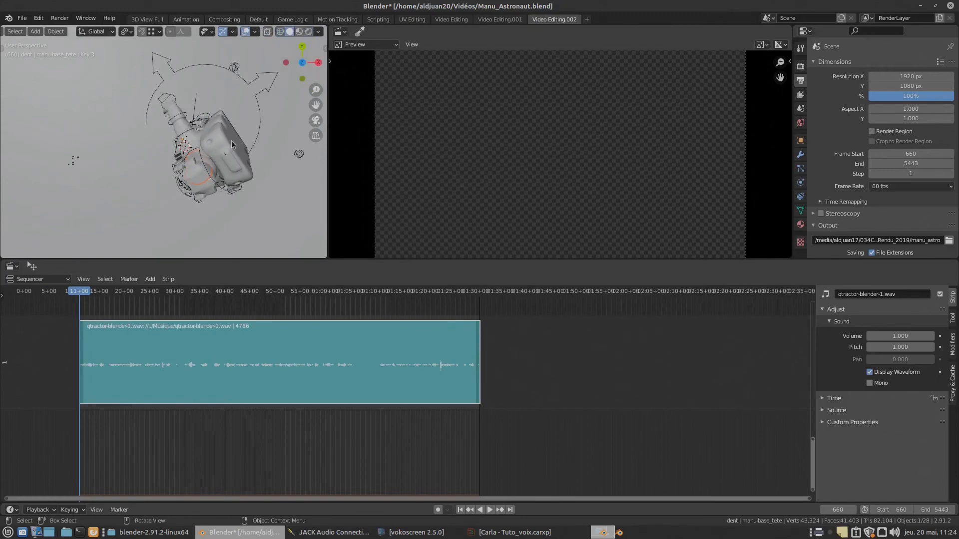
pyautogui.press('KP_0')
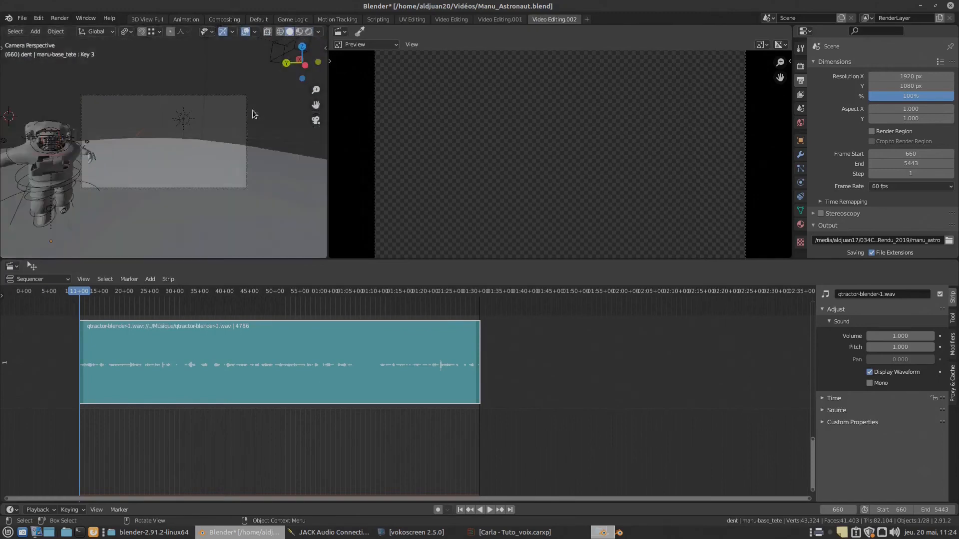
pyautogui.click(160, 294)
pyautogui.press('space')
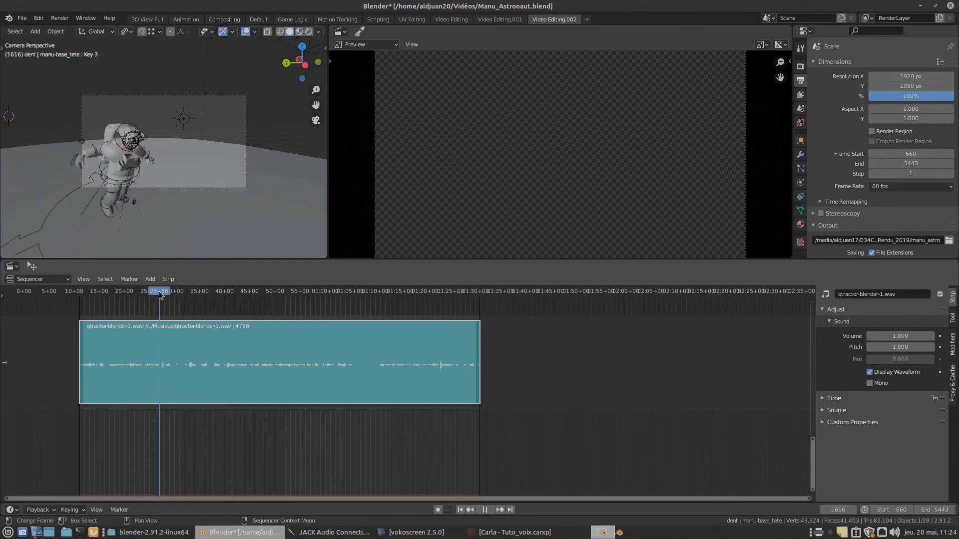
pyautogui.click(211, 294)
pyautogui.click(287, 304)
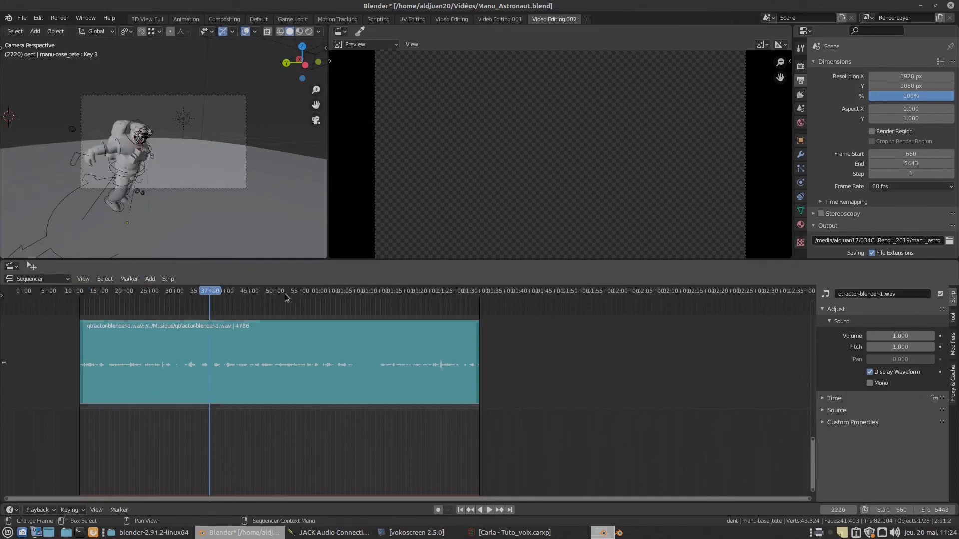
# Hide the overlays in the 3D viewport and switch its shading to Rendered
pyautogui.click(245, 31)
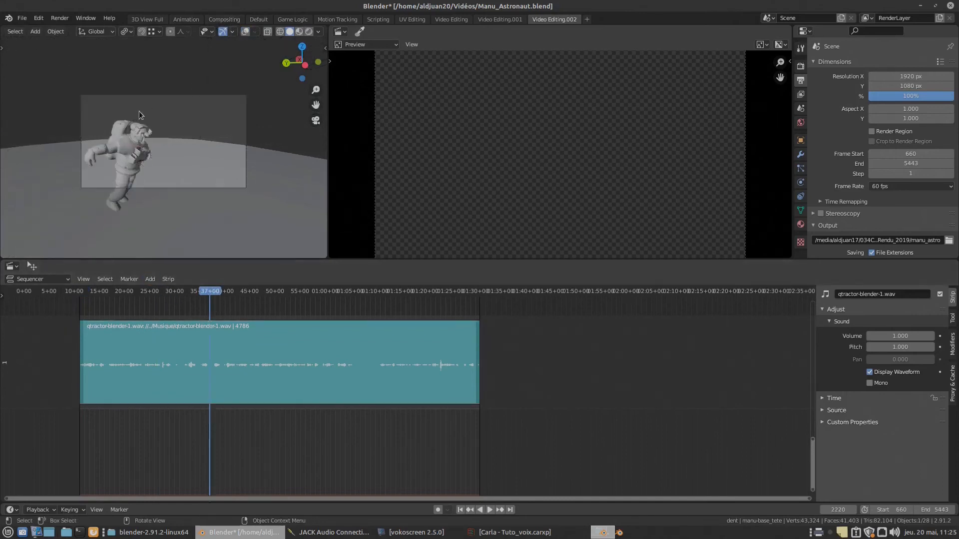
pyautogui.scroll(4, 116, 158)
pyautogui.click(318, 32)
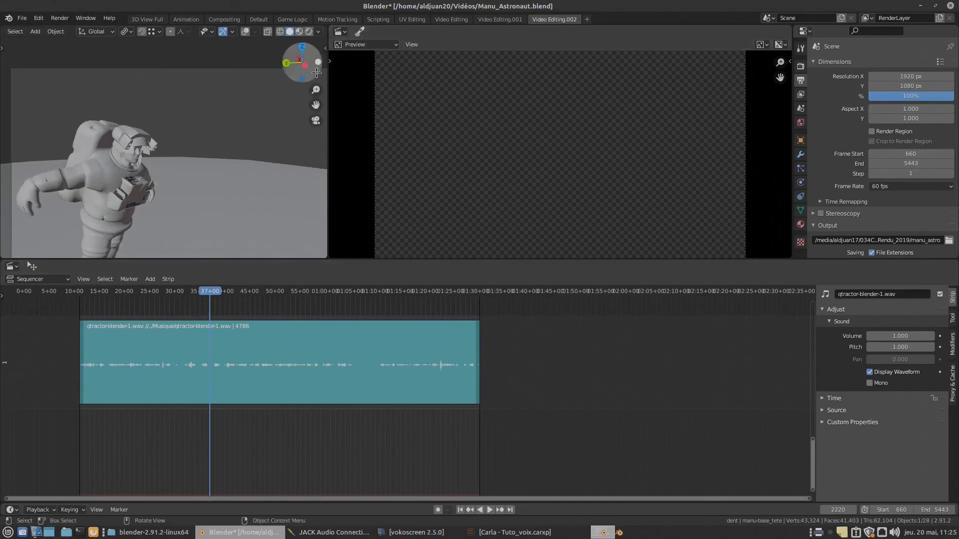
pyautogui.click(318, 32)
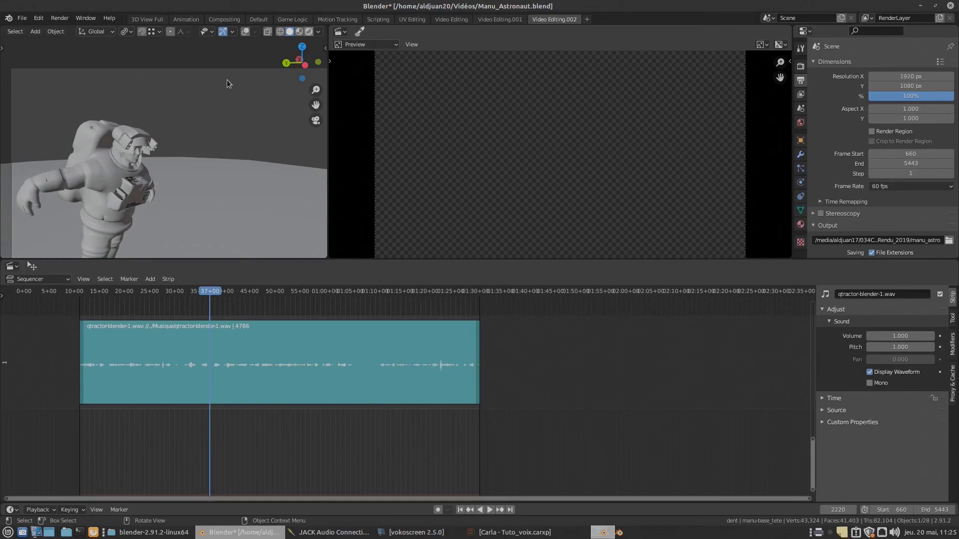
pyautogui.click(309, 32)
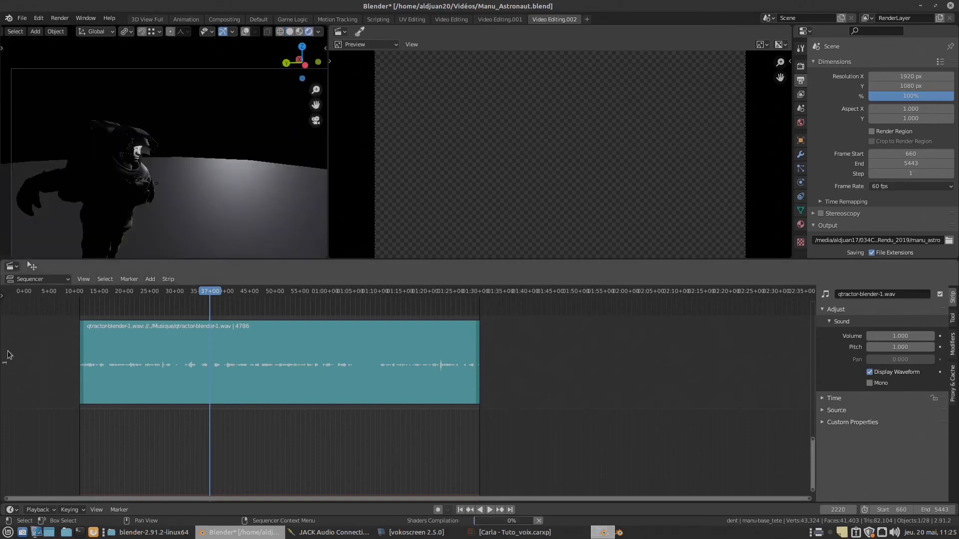
pyautogui.click(44, 512)
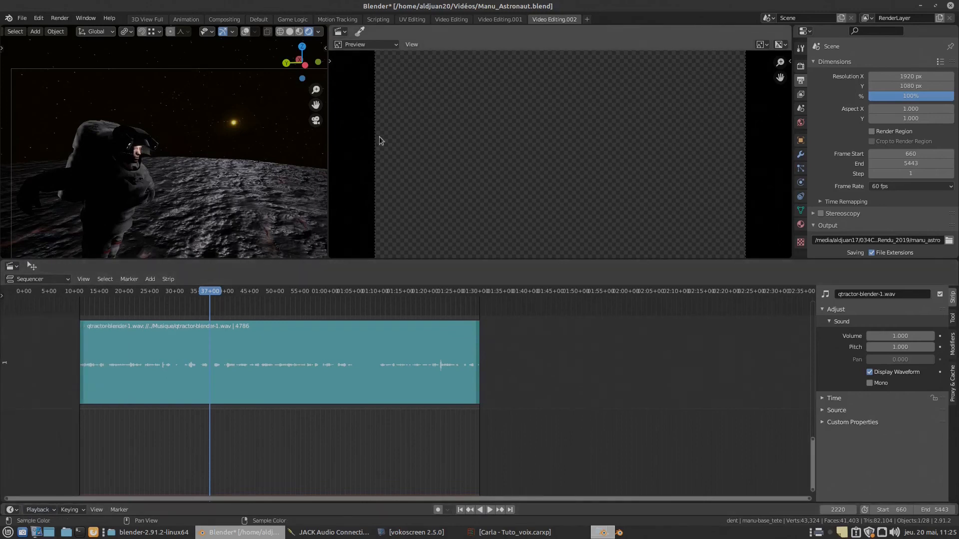
# Enlarge the 3D viewport by shrinking the sequencer and the preview areas, keeping the camera frame in view
pyautogui.moveTo(403, 259); pyautogui.dragTo(401, 353)
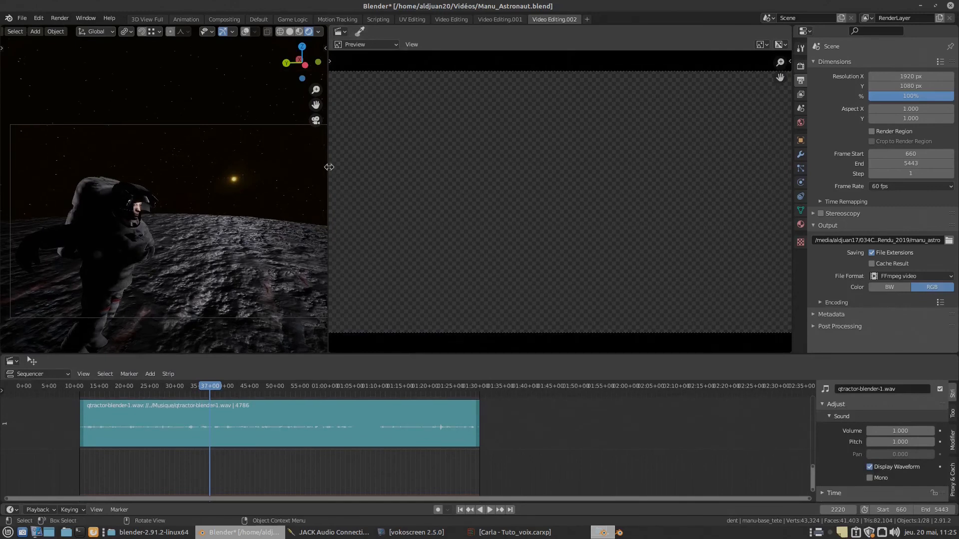
pyautogui.moveTo(329, 165); pyautogui.dragTo(570, 145)
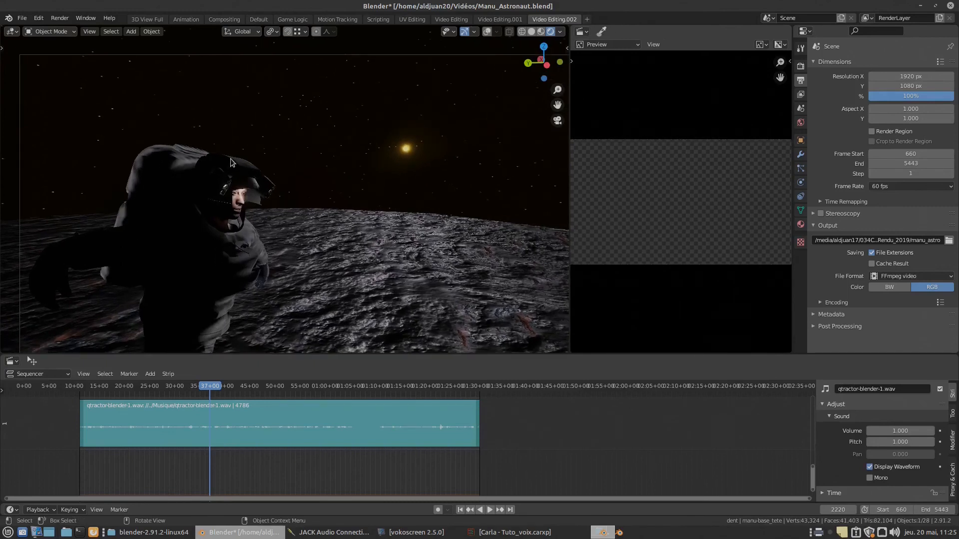
pyautogui.scroll(-1, 240, 210)
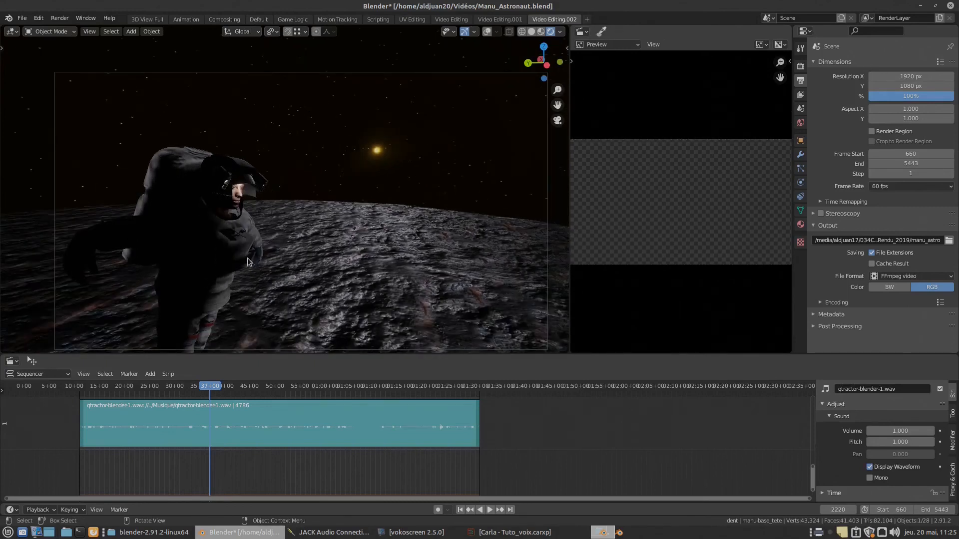
# Play the animation with its sound from the start frame in rendered shading, and stop after the astronaut has entered the frame
pyautogui.click(460, 510)
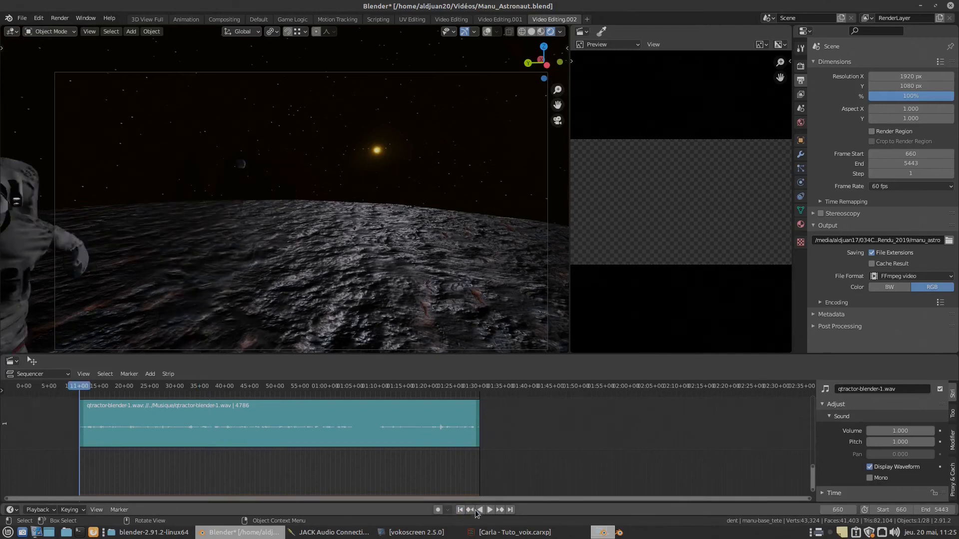
pyautogui.press('space')
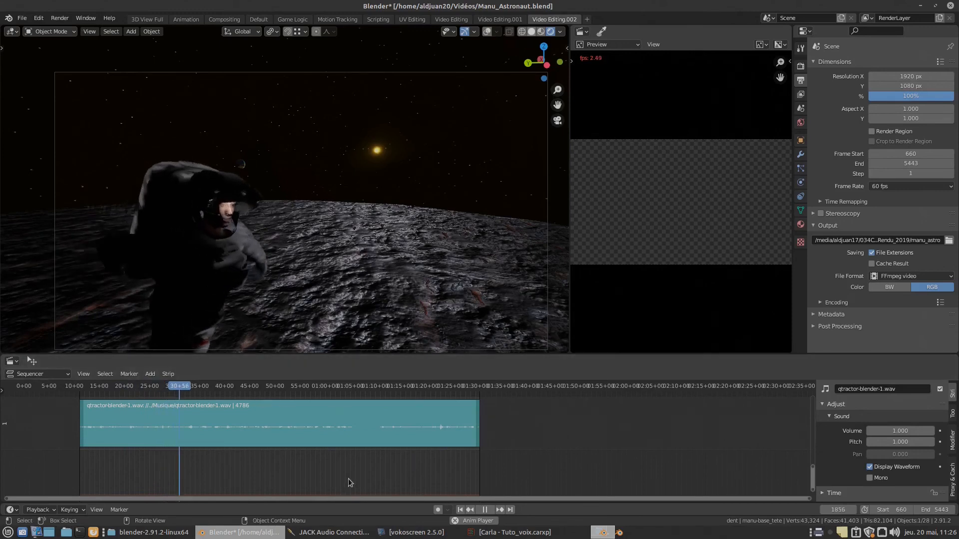
pyautogui.press('space')
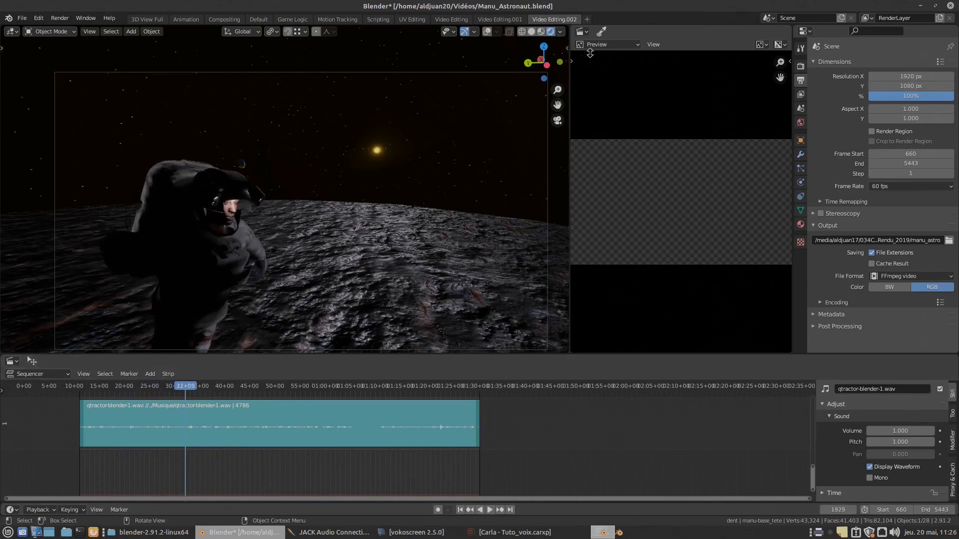
# Switch the 3D viewport to Solid shading with the Texture color option
pyautogui.click(559, 32)
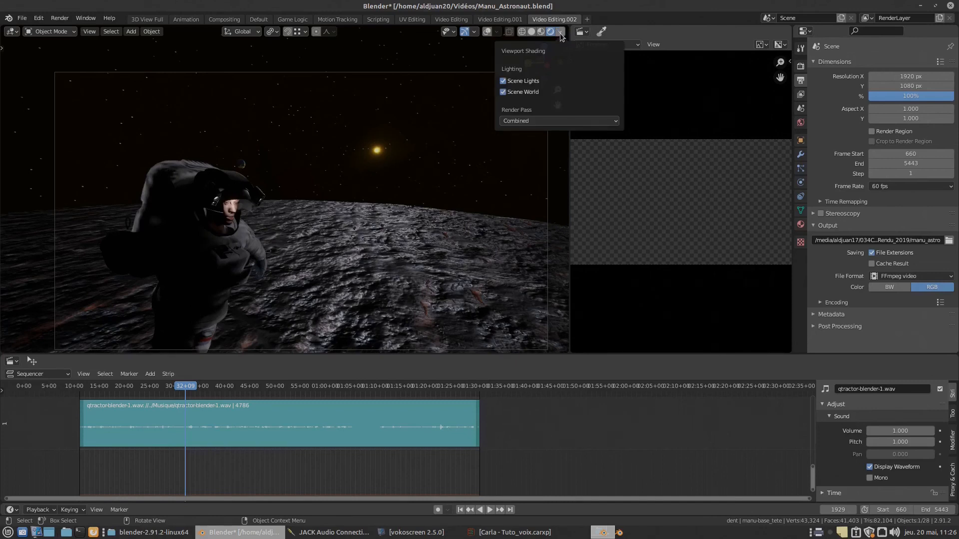
pyautogui.click(532, 31)
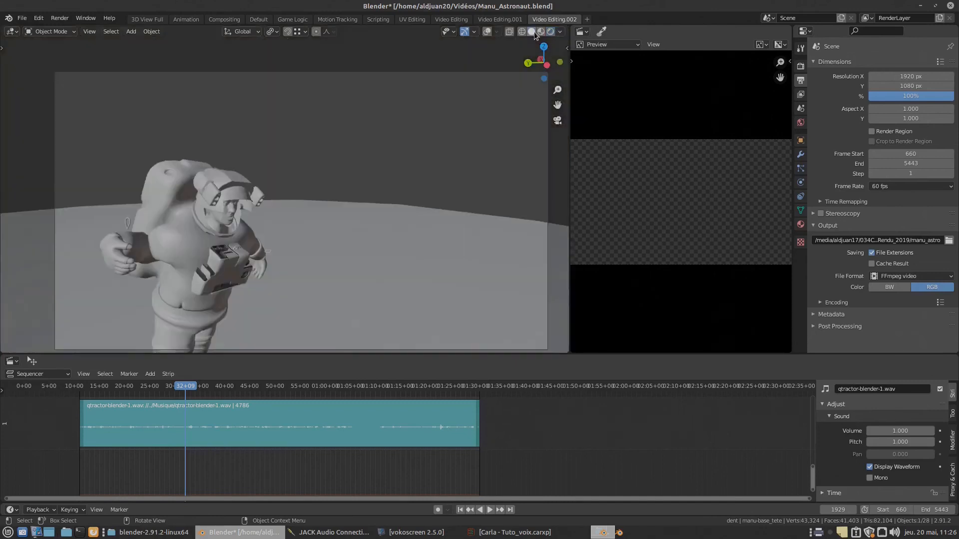
pyautogui.click(560, 32)
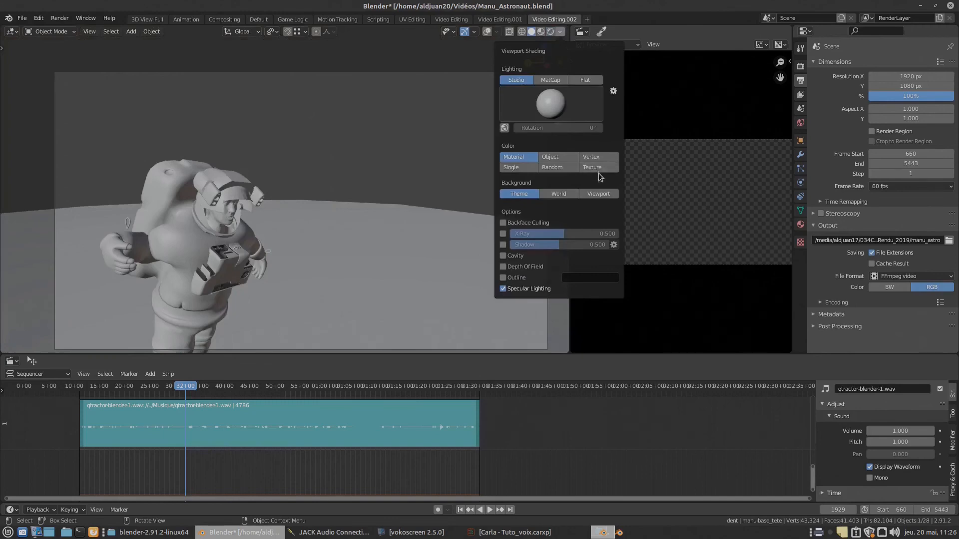
pyautogui.click(559, 32)
pyautogui.click(598, 167)
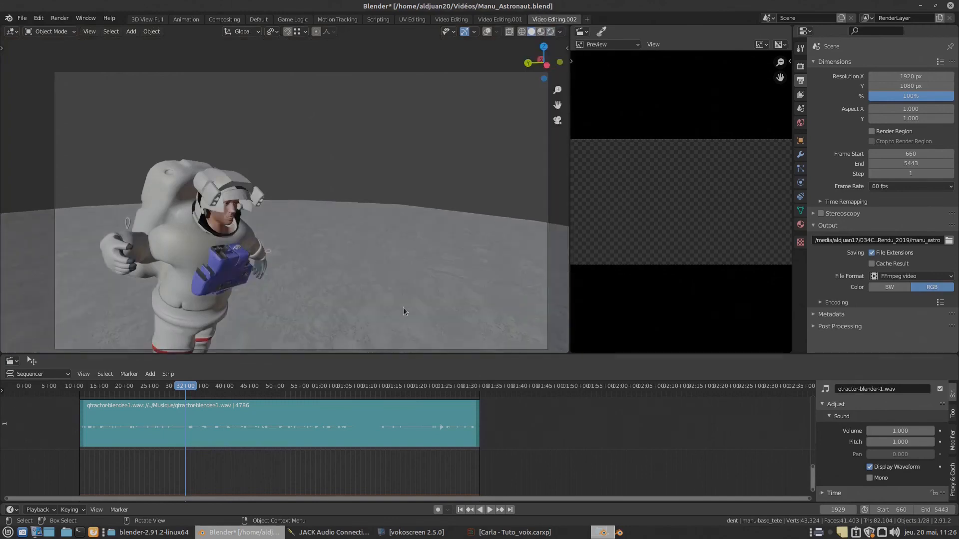
# Play the animation with textured shading, skip ahead to about the one-minute mark, and stop playback after the sound ends
pyautogui.click(491, 510)
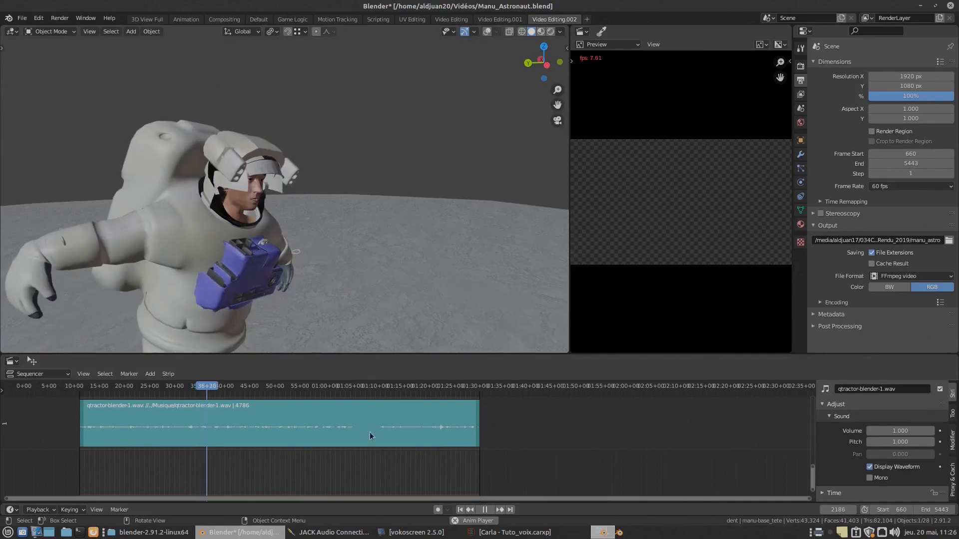
pyautogui.click(326, 387)
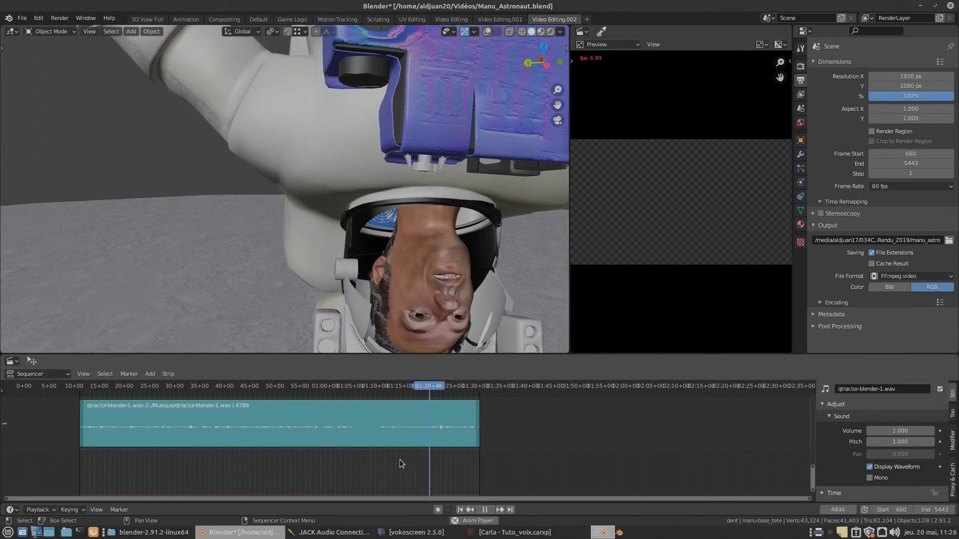
pyautogui.scroll(-2, 315, 192)
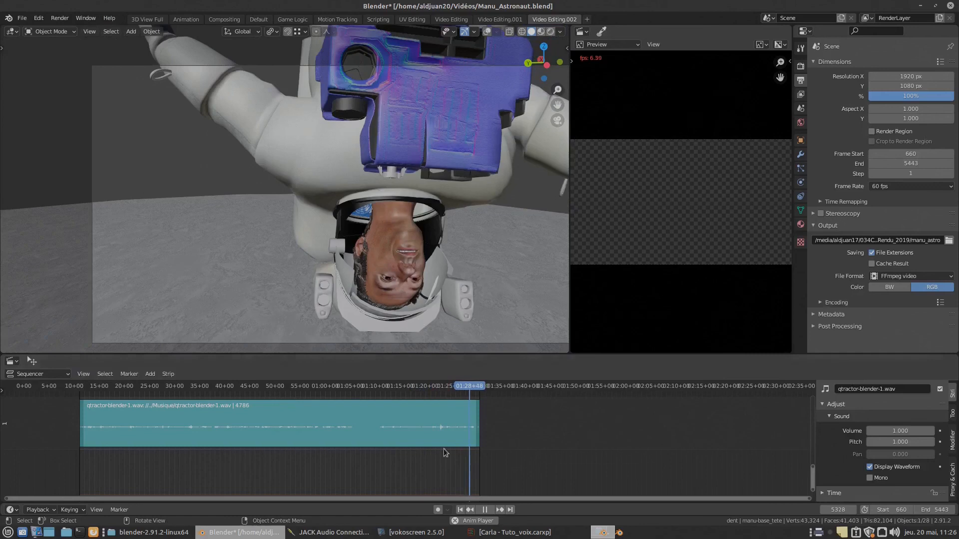
pyautogui.click(484, 509)
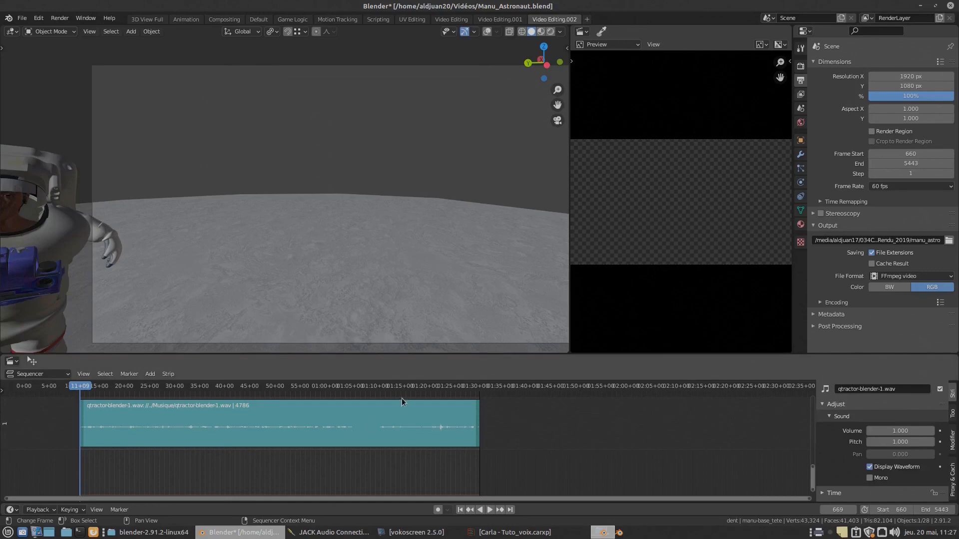
# Split the qtractor-blender-1.wav strip at frame 4663 and deselect the resulting parts
pyautogui.click(421, 402)
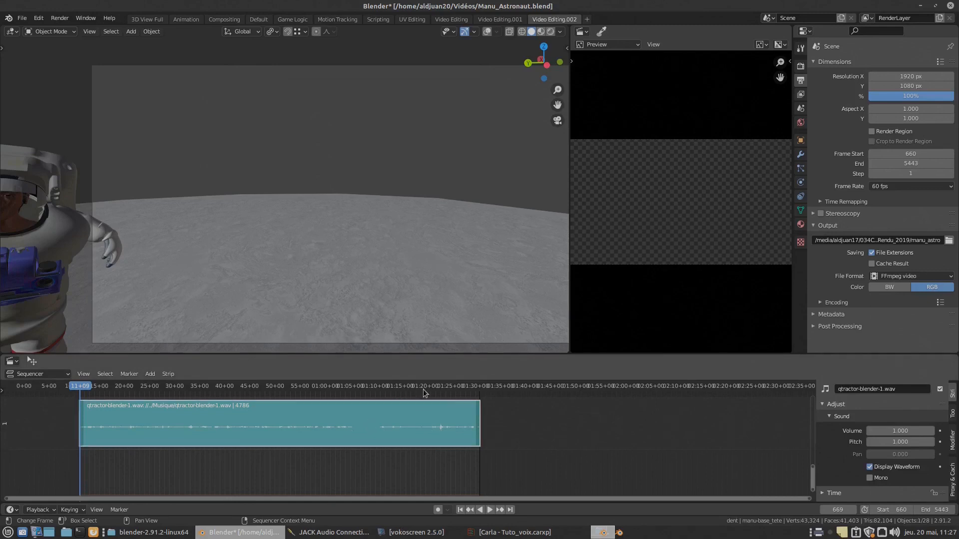
pyautogui.click(414, 384)
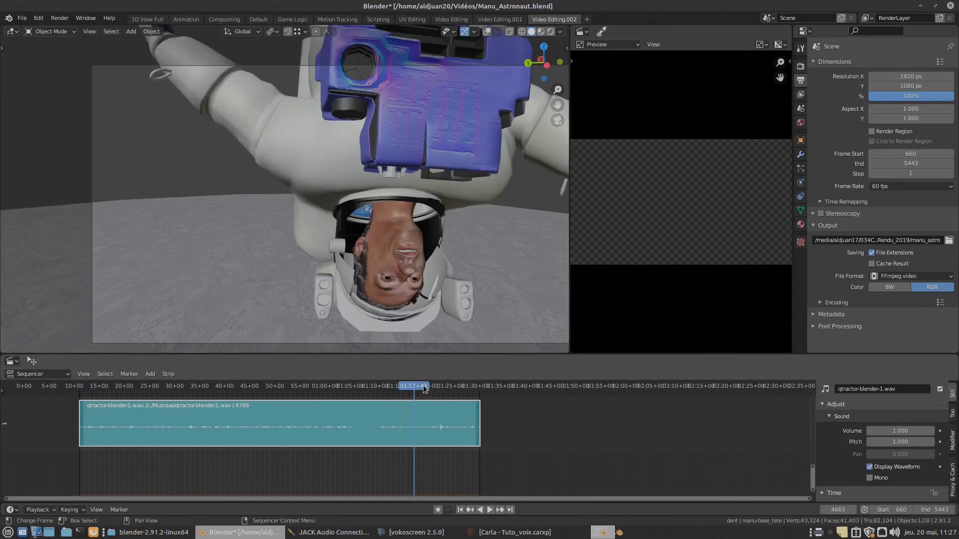
pyautogui.press('k')
pyautogui.moveTo(439, 428)
pyautogui.mouseDown()
pyautogui.moveTo(458, 428)
pyautogui.moveTo(443, 428)
pyautogui.moveTo(451, 420)
pyautogui.mouseUp()
pyautogui.click(612, 435)
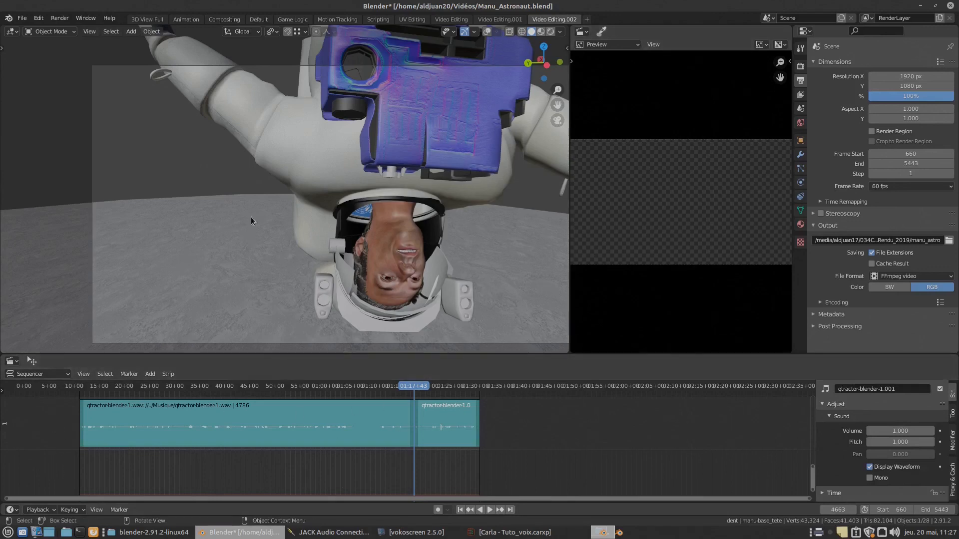
# Select the second part of the split sound strip and try sliding it along its channel
pyautogui.scroll(-2, 167, 196)
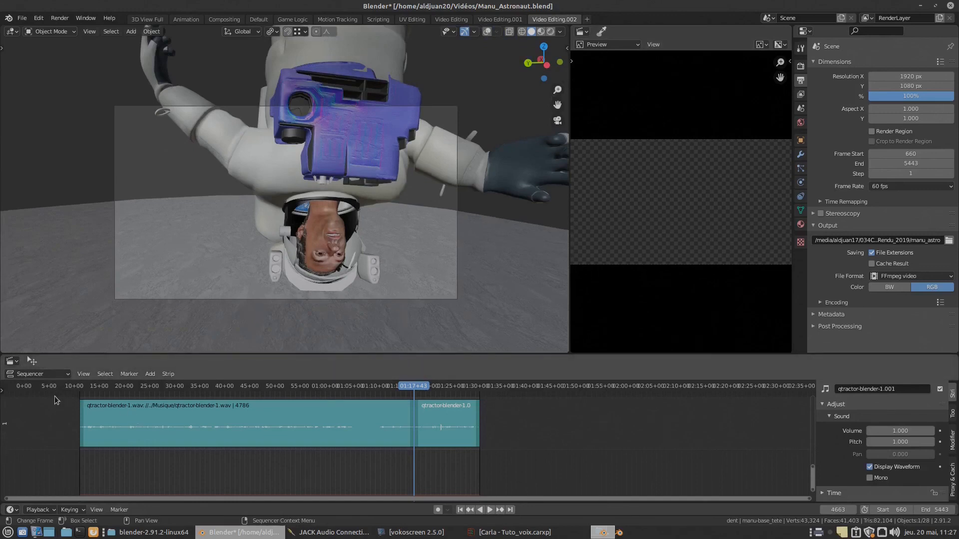
pyautogui.click(470, 429)
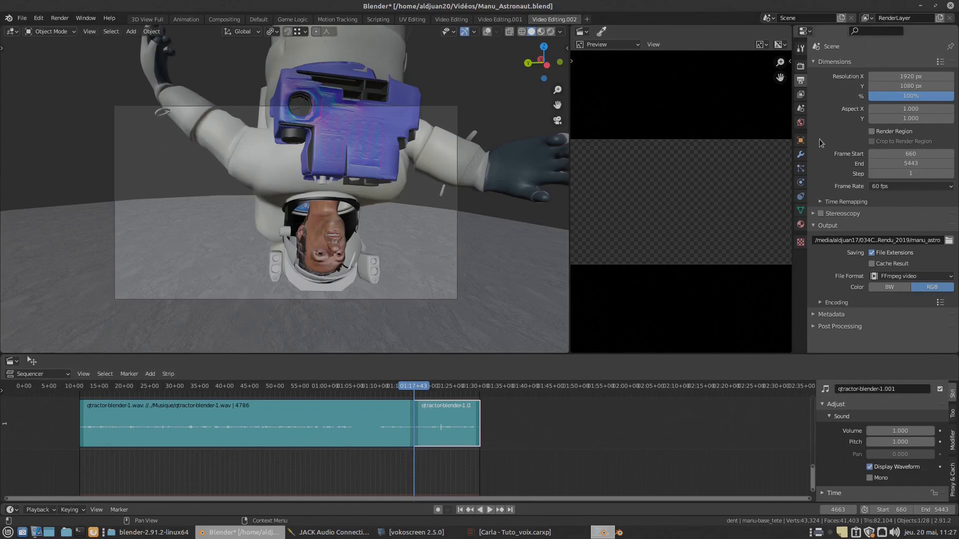
pyautogui.moveTo(458, 428)
pyautogui.mouseDown()
pyautogui.moveTo(490, 428)
pyautogui.moveTo(438, 431)
pyautogui.moveTo(455, 430)
pyautogui.moveTo(445, 426)
pyautogui.mouseUp()
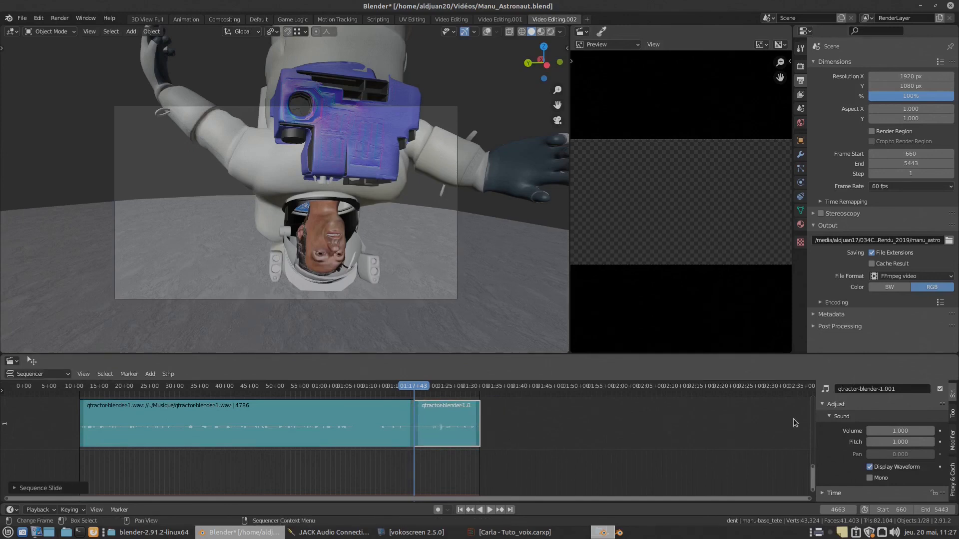
pyautogui.scroll(-1, 914, 444)
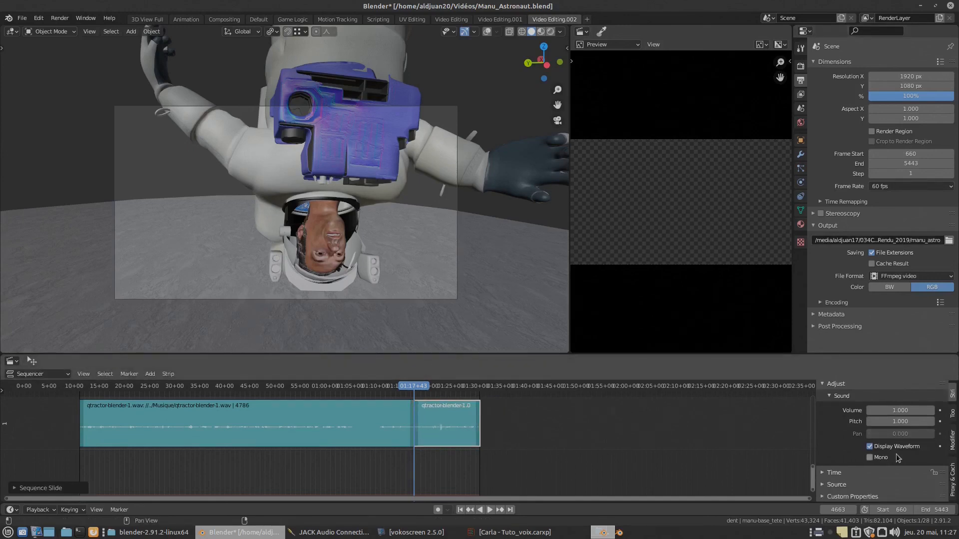
pyautogui.scroll(1, 917, 436)
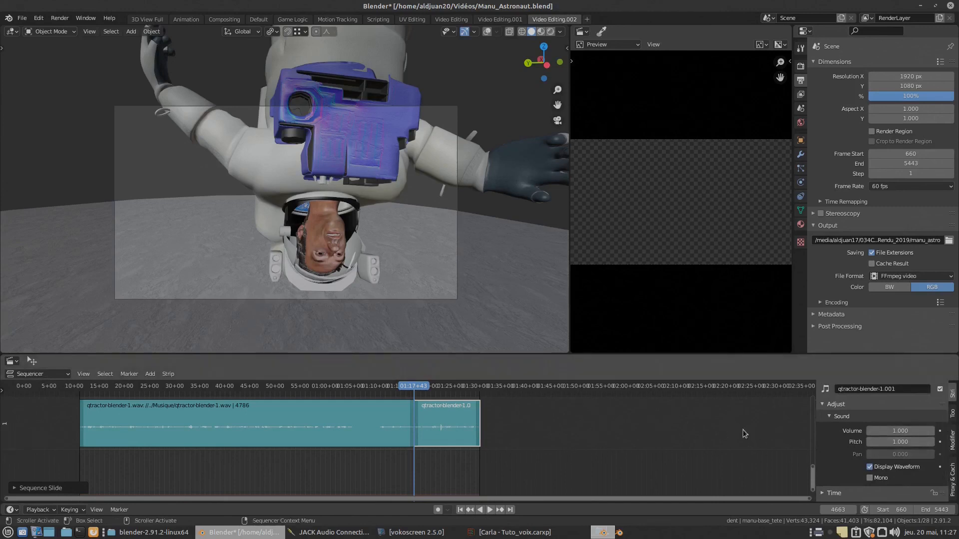
pyautogui.moveTo(811, 468)
pyautogui.mouseDown()
pyautogui.moveTo(814, 460)
pyautogui.moveTo(820, 471)
pyautogui.mouseUp()
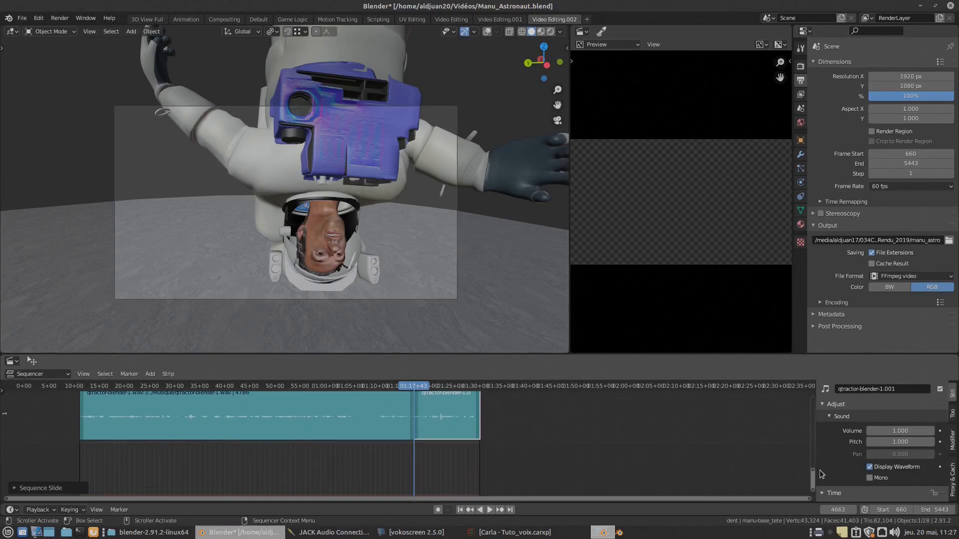
pyautogui.scroll(3, 20, 412)
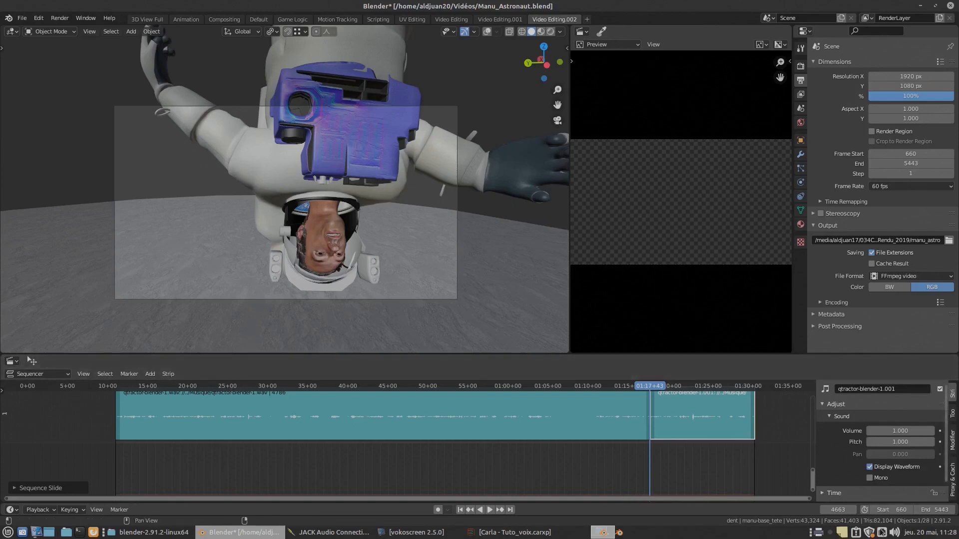
pyautogui.rightClick(854, 528)
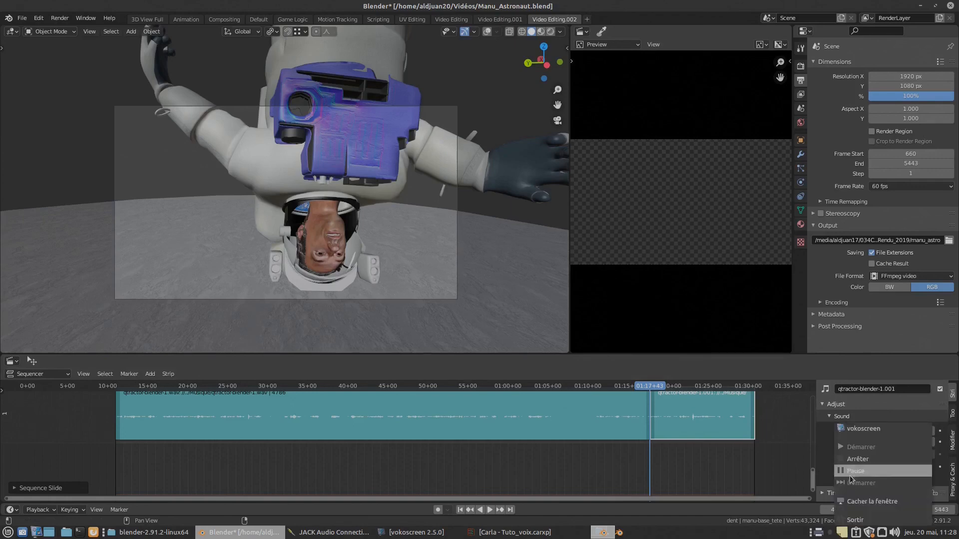